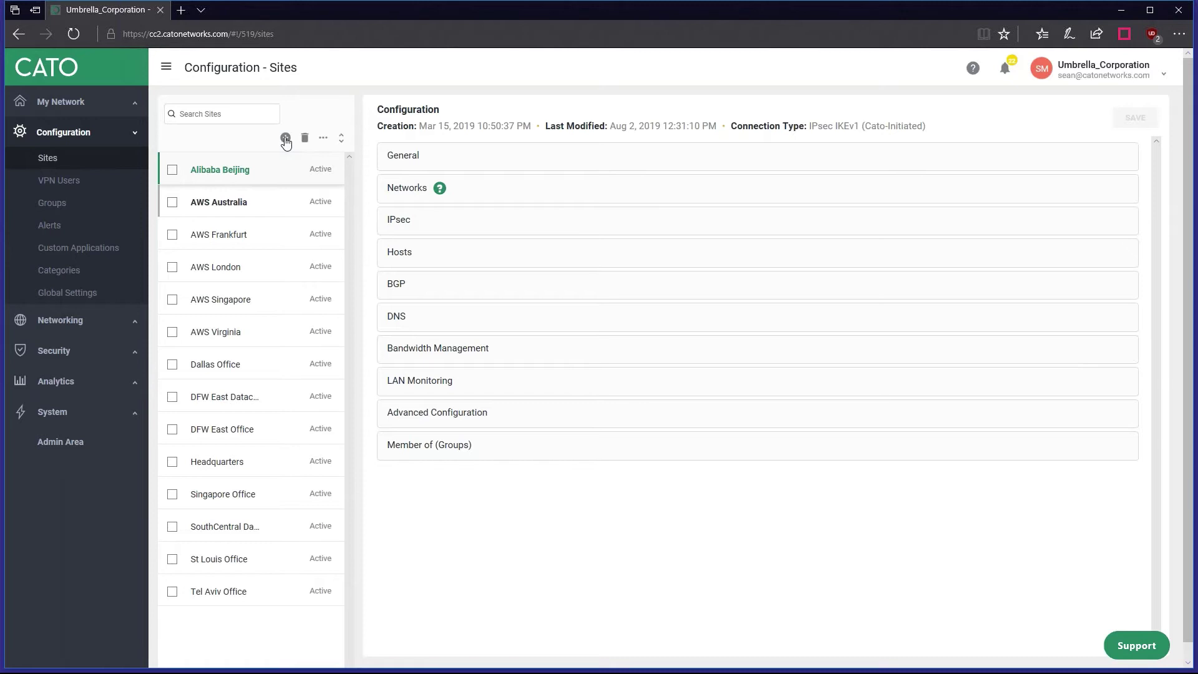
Start a new site named Azure-US as a Cloud Data Center using IPsec IKEv2
left_click(285, 137)
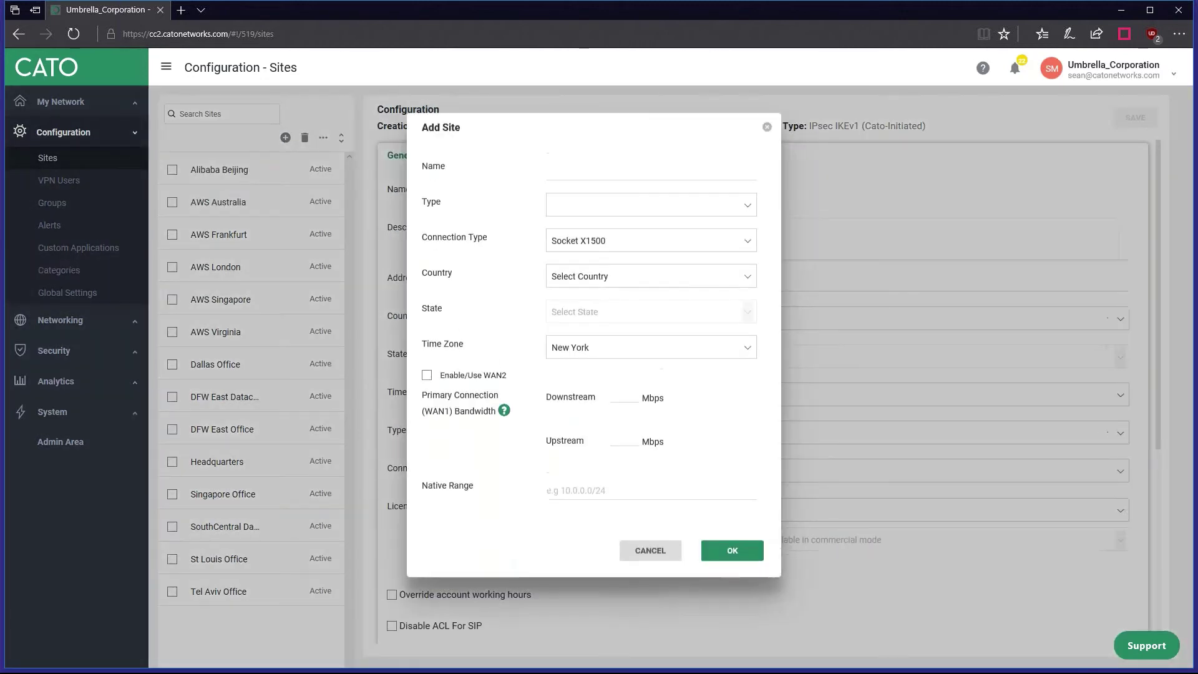
left_click(571, 181)
type("Azure")
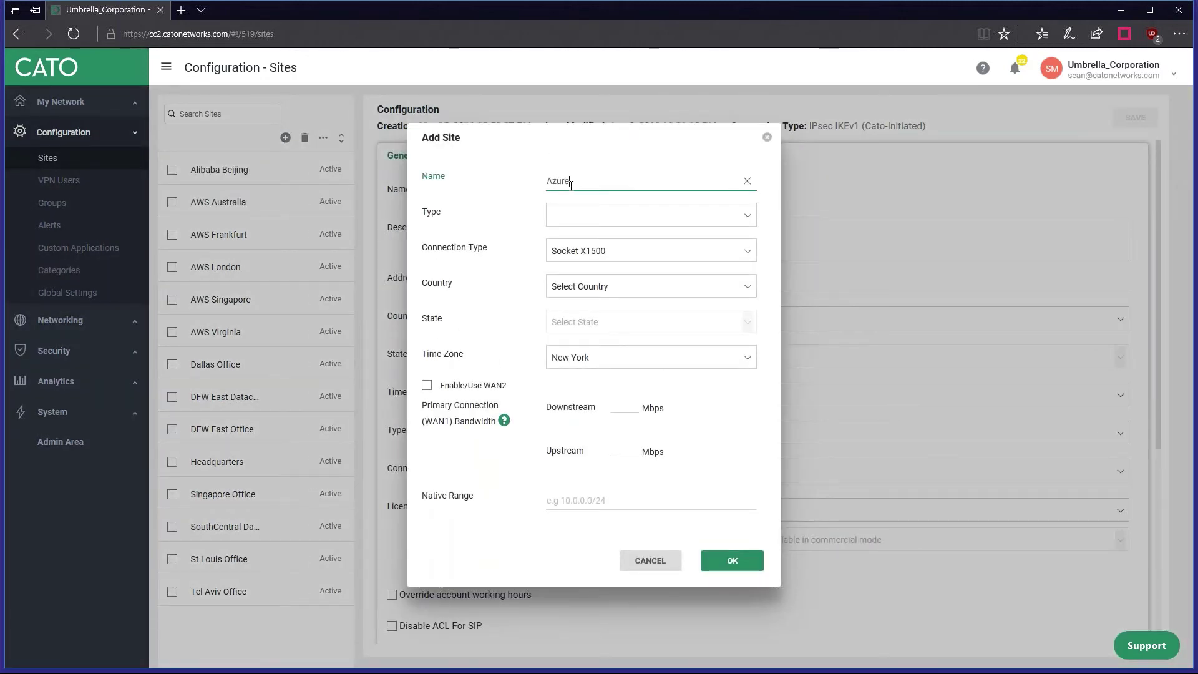
type("-US")
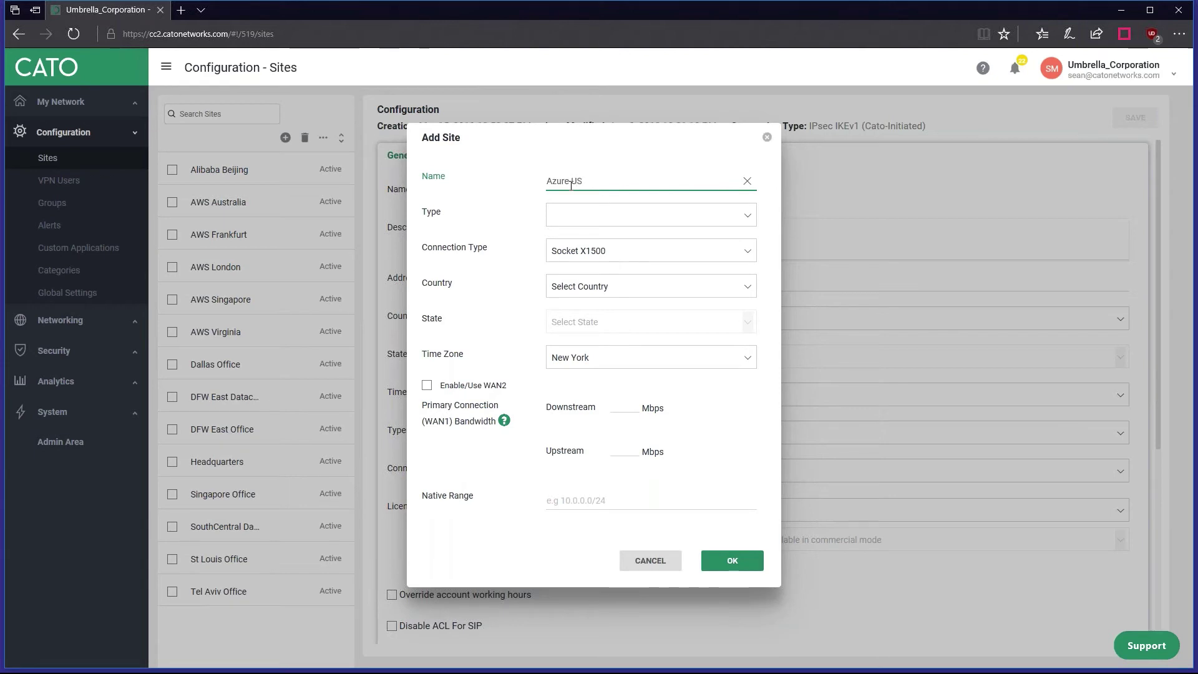
left_click(580, 217)
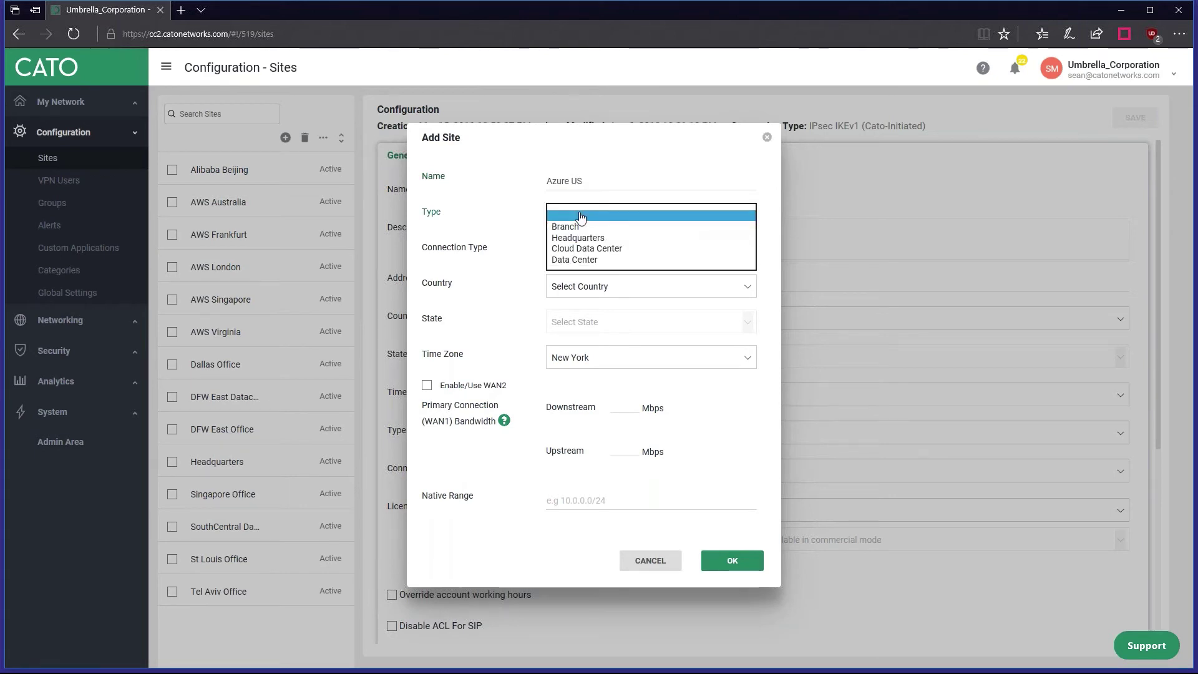
left_click(596, 249)
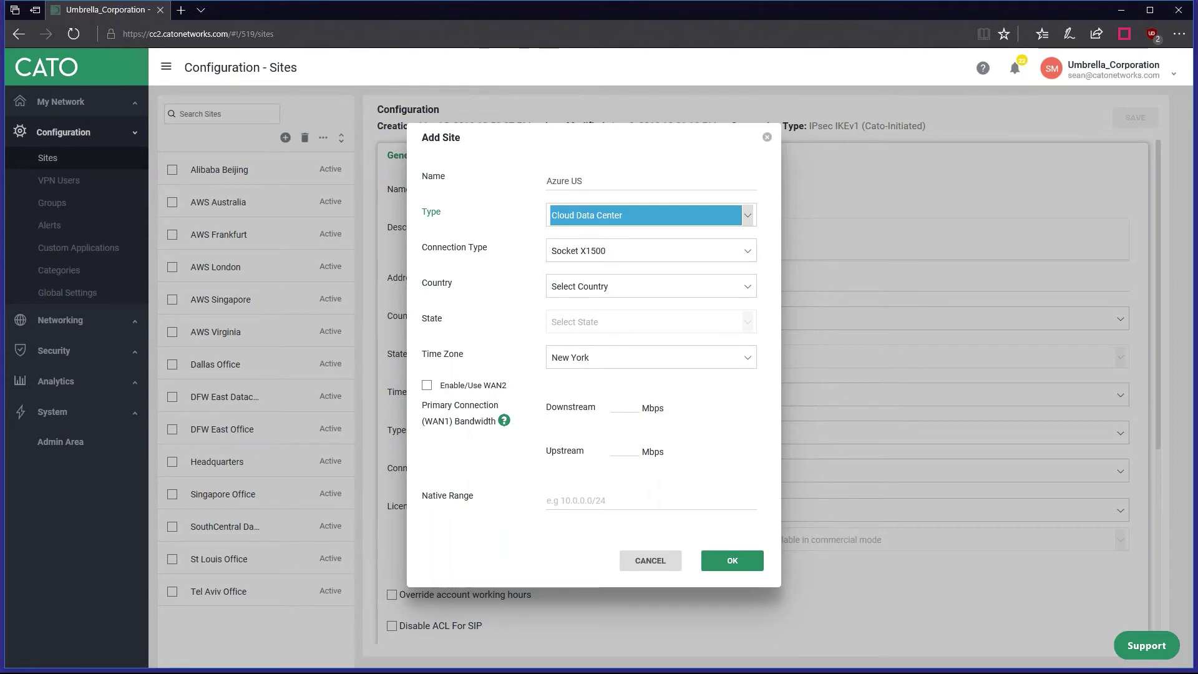
left_click(657, 256)
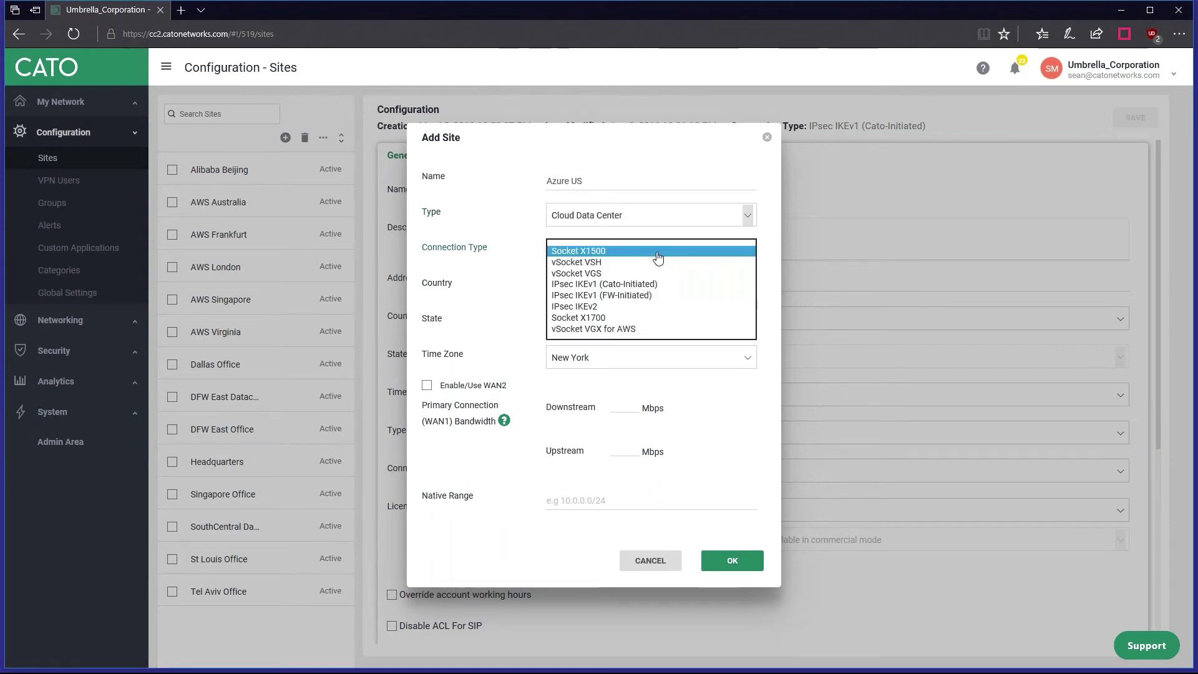
left_click(611, 308)
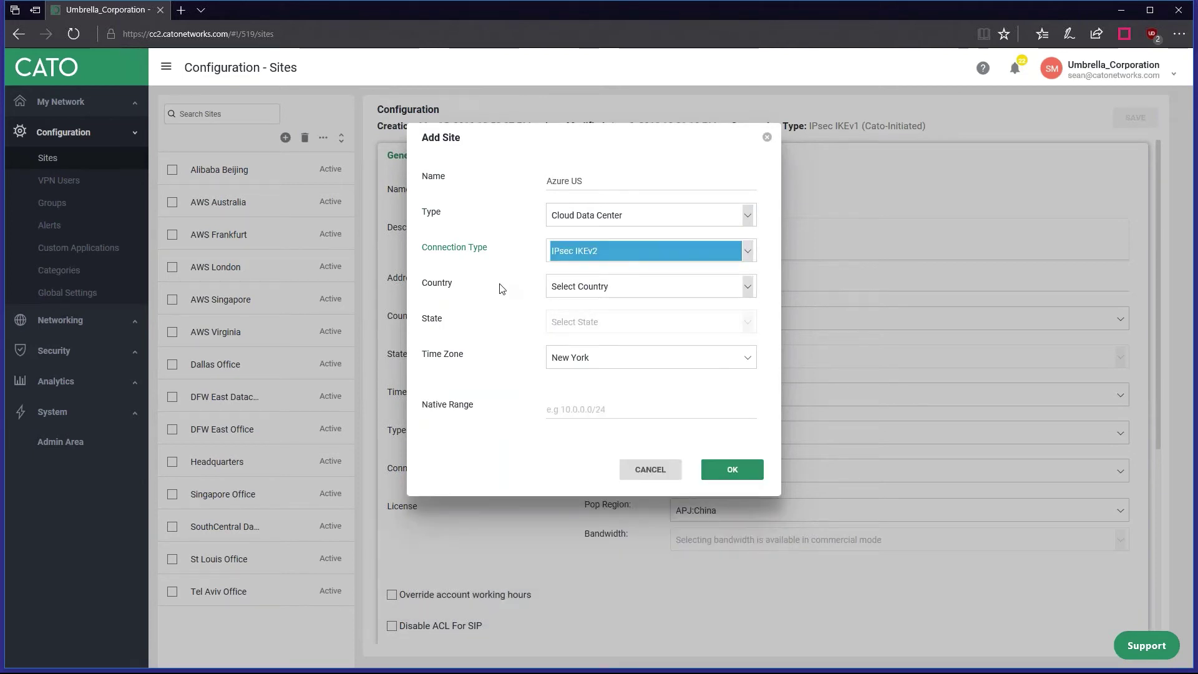
Locate it in United States, Virginia, New York time, native range 172.30.0.0/24, and create it
left_click(582, 286)
scroll(598, 351, "down", 4)
scroll(597, 351, "down", 20)
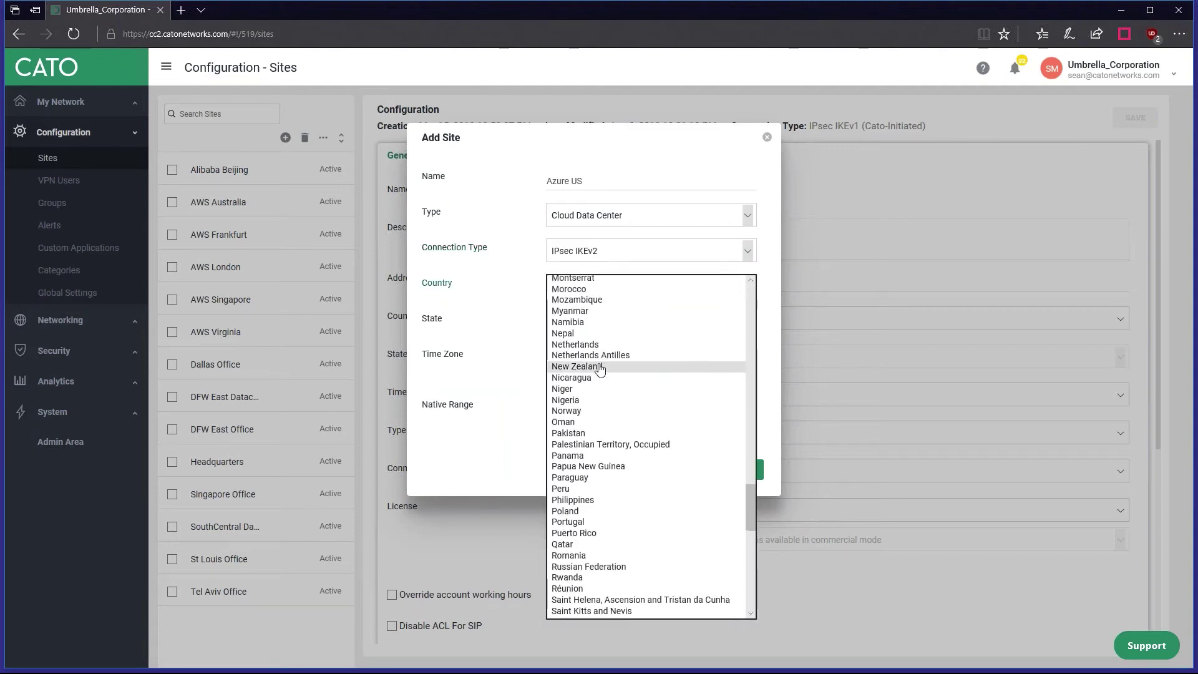
scroll(611, 459, "down", 4)
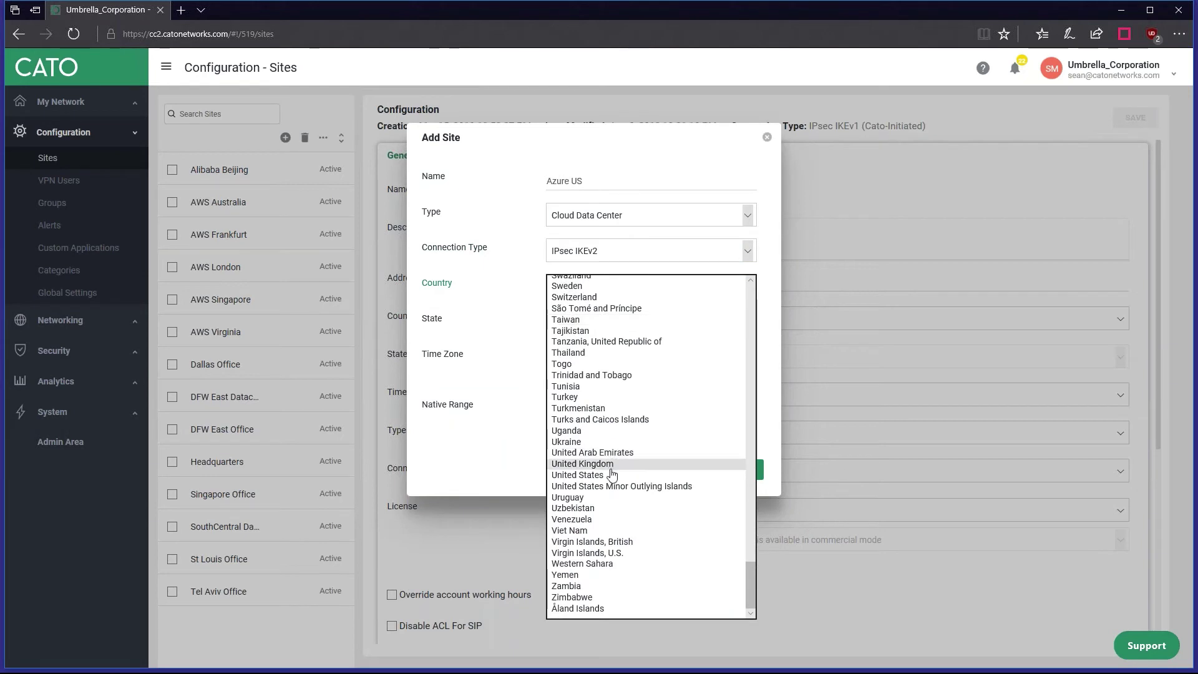
left_click(610, 482)
left_click(604, 323)
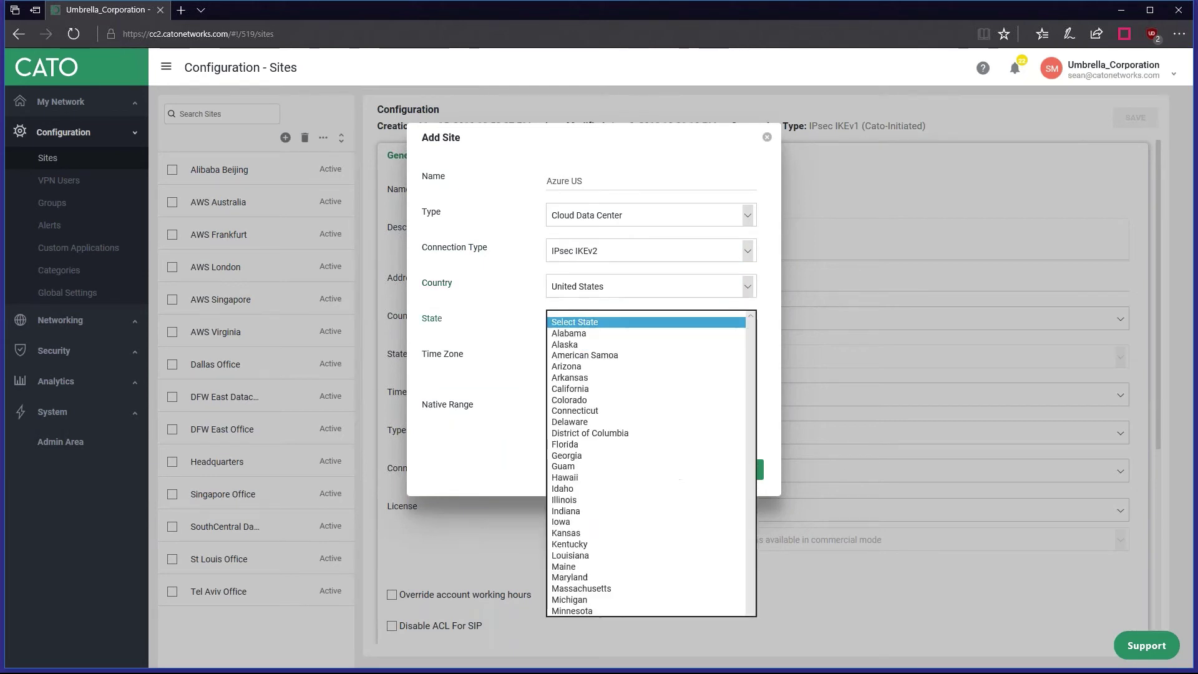
scroll(621, 399, "down", 5)
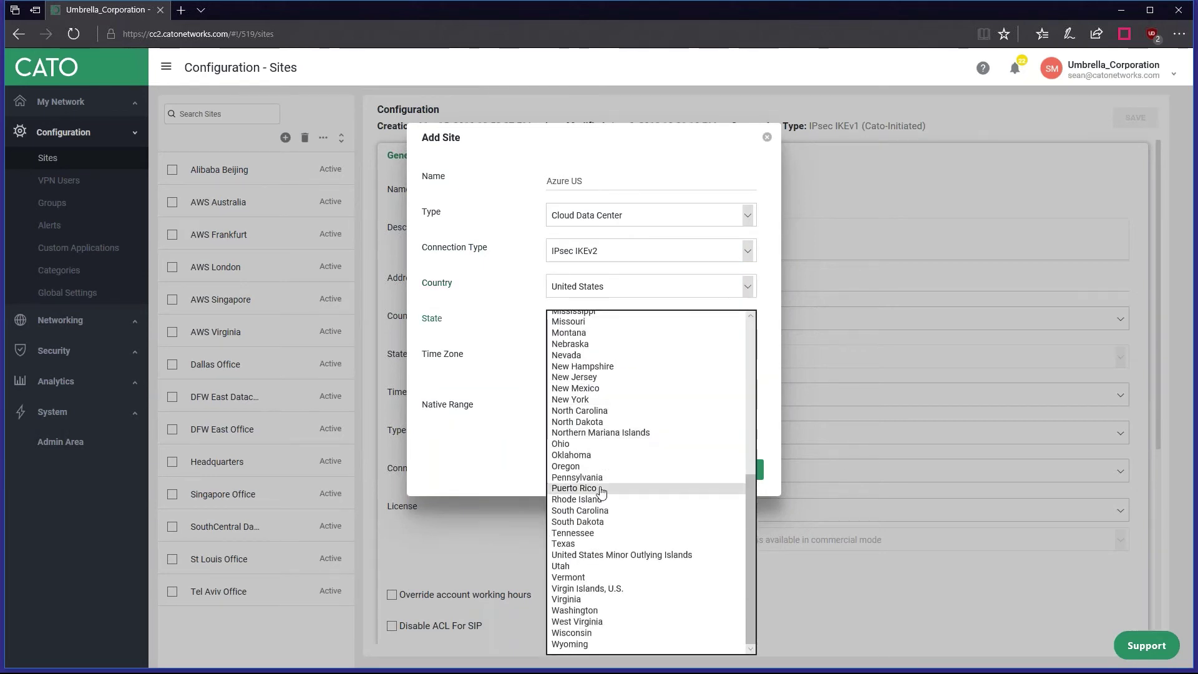
left_click(549, 599)
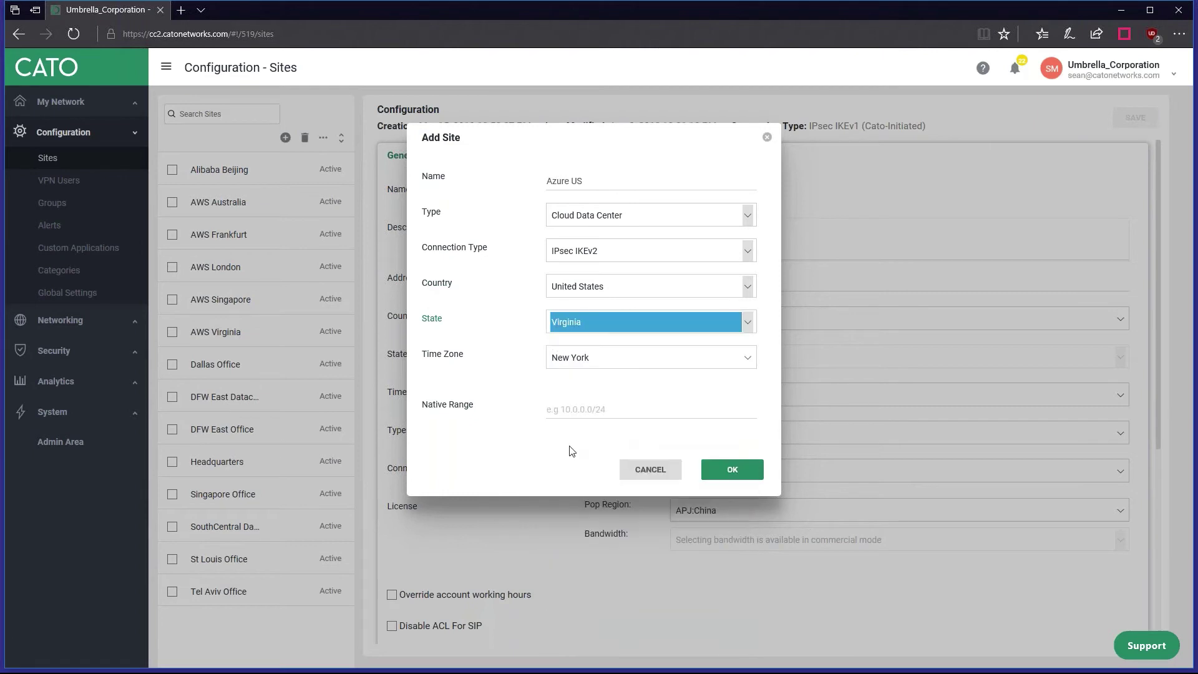
left_click(583, 372)
key("Return")
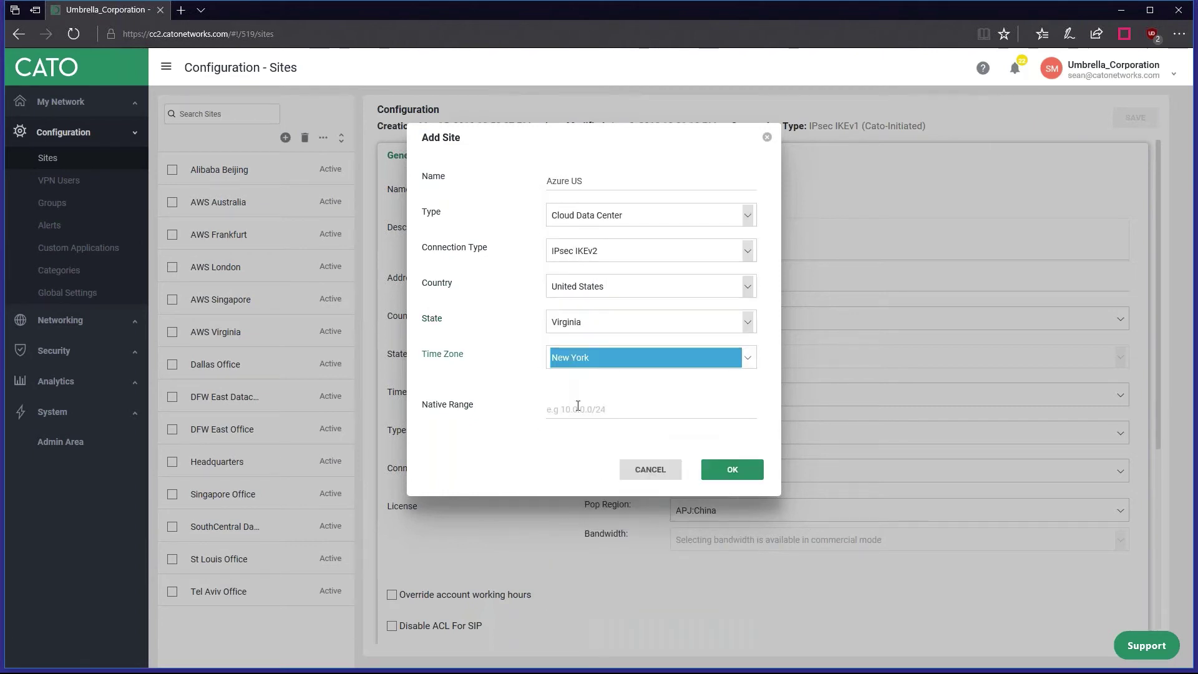
left_click(576, 409)
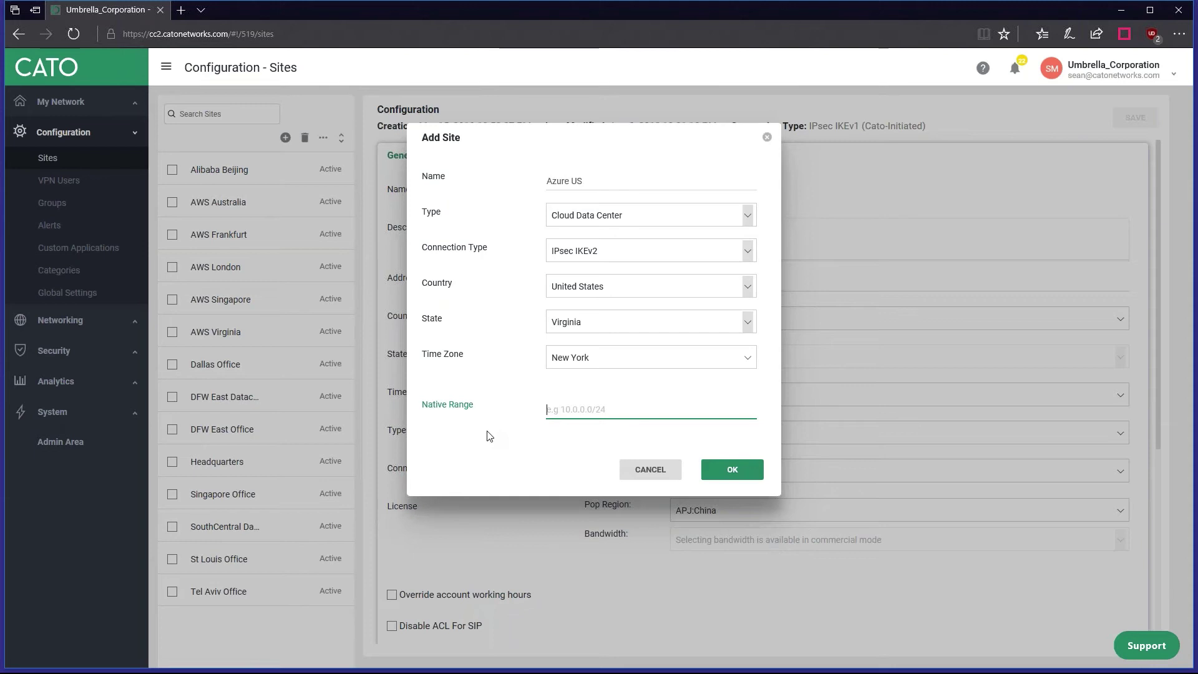
type("172.30.0.0/24")
left_click(725, 471)
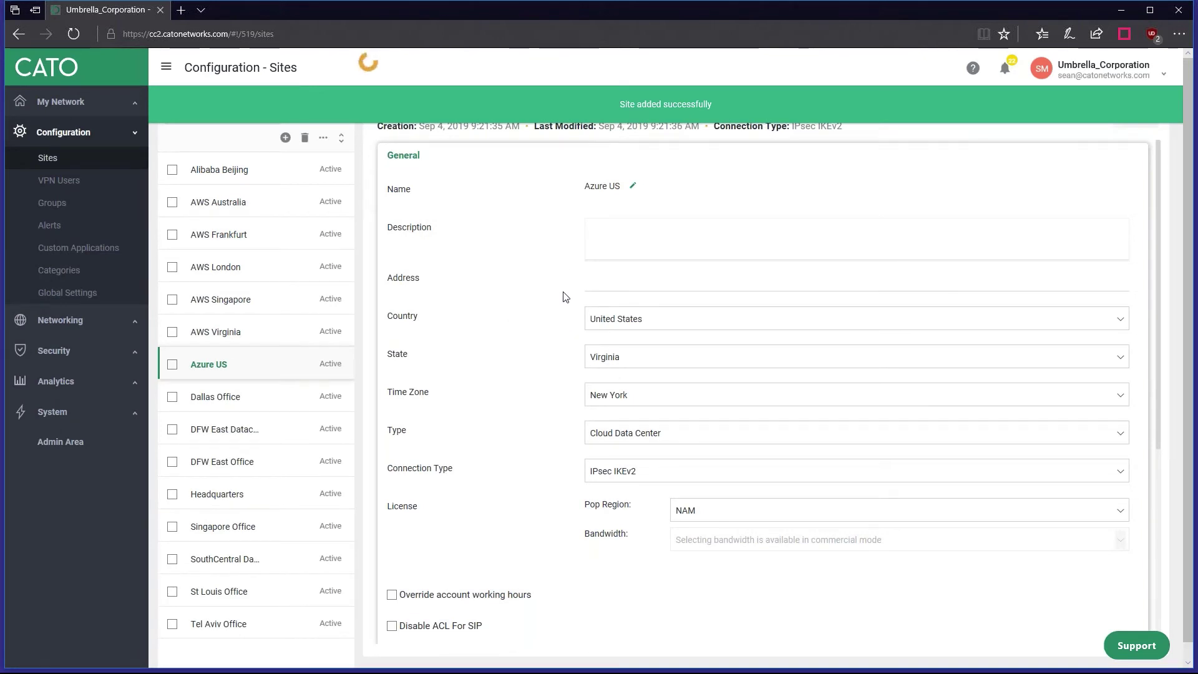
Under Networks > IPsec IKEv2, choose Ashburn - 45.62.176.109 as the primary source egress IP
scroll(536, 328, "down", 5)
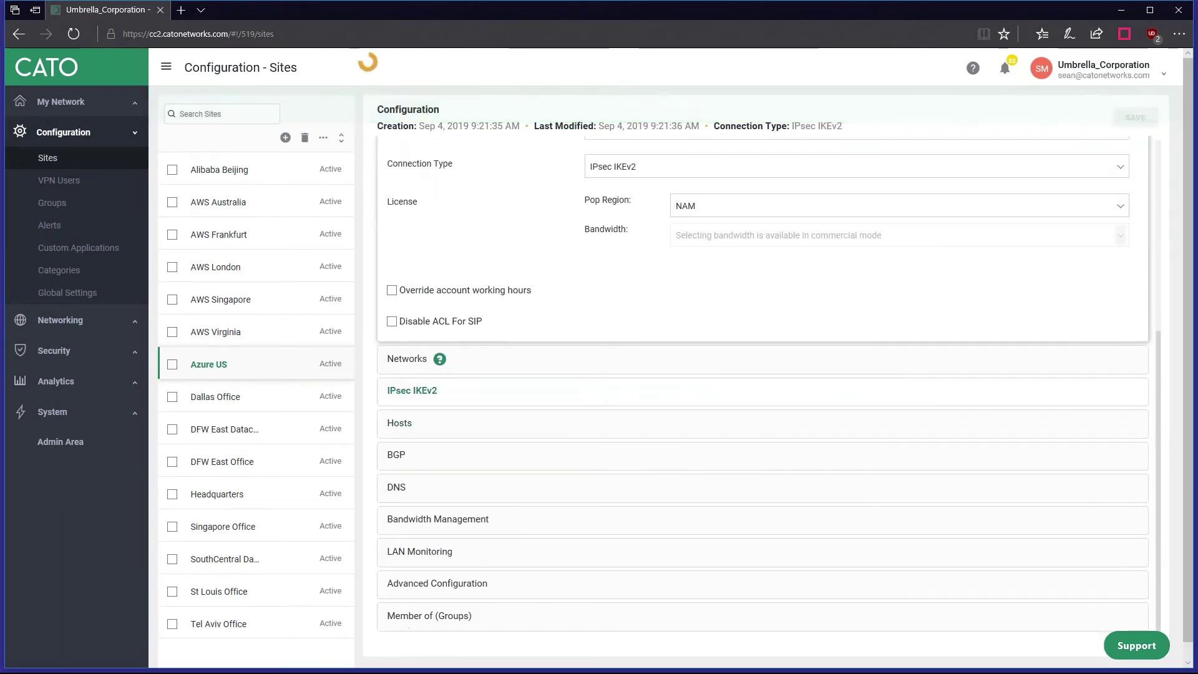
left_click(499, 369)
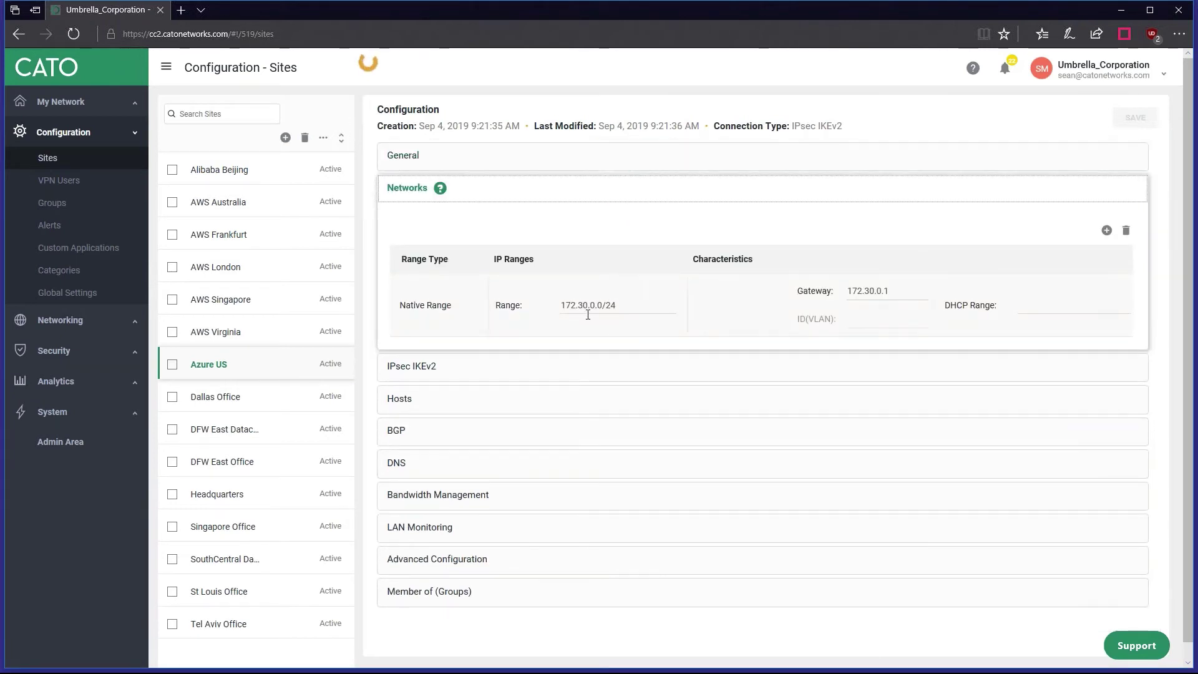
left_click(535, 371)
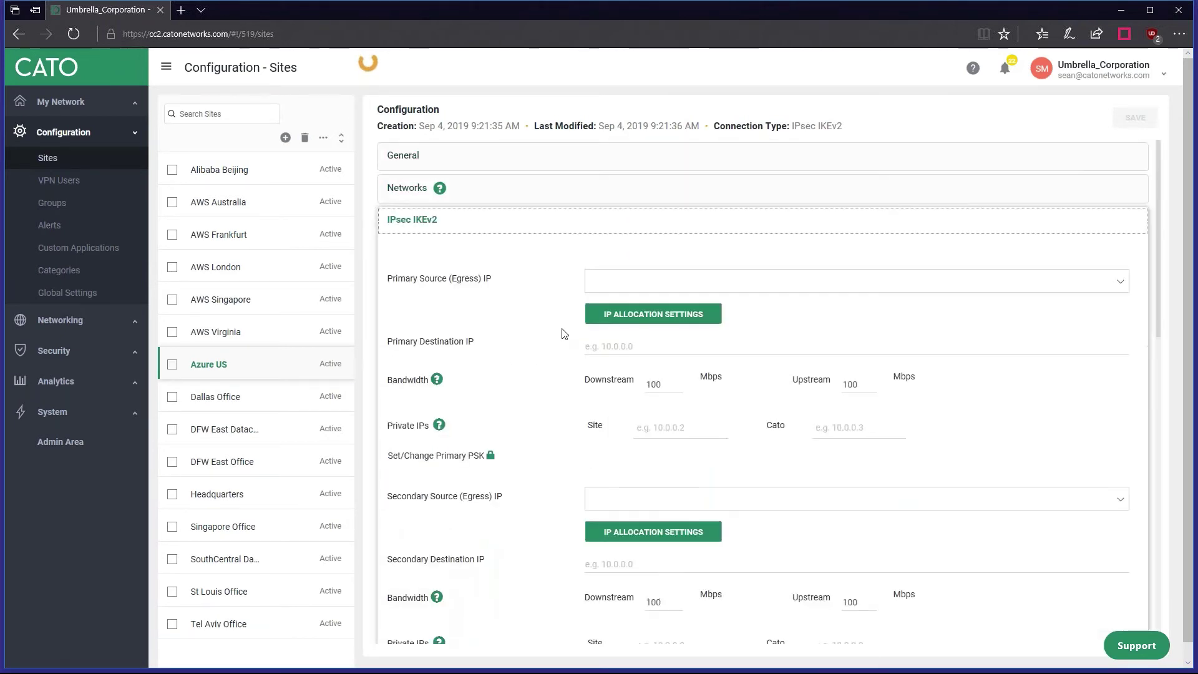
scroll(564, 332, "down", 2)
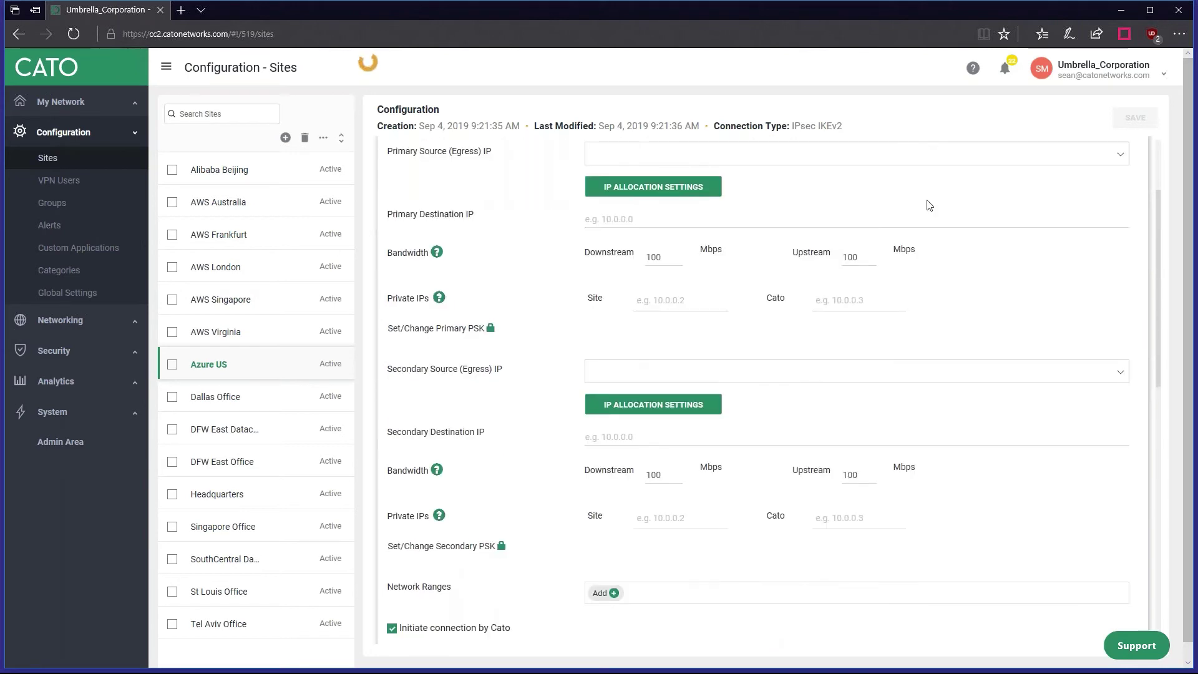
scroll(1164, 231, "up", 2)
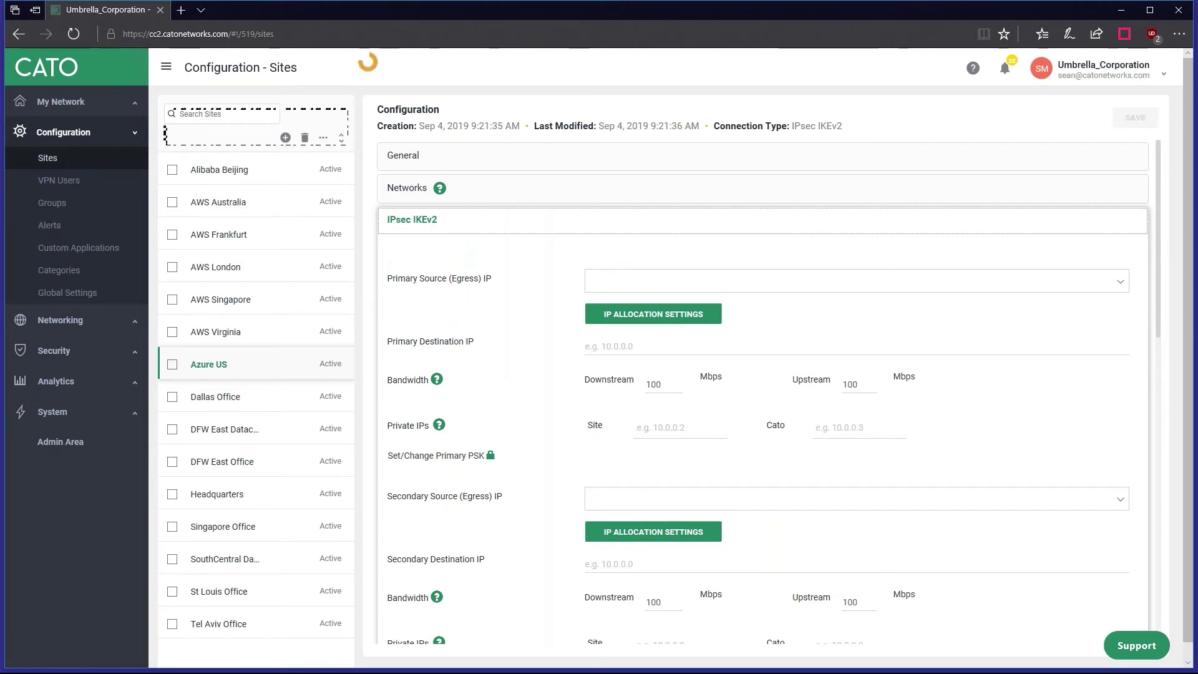
left_click(605, 281)
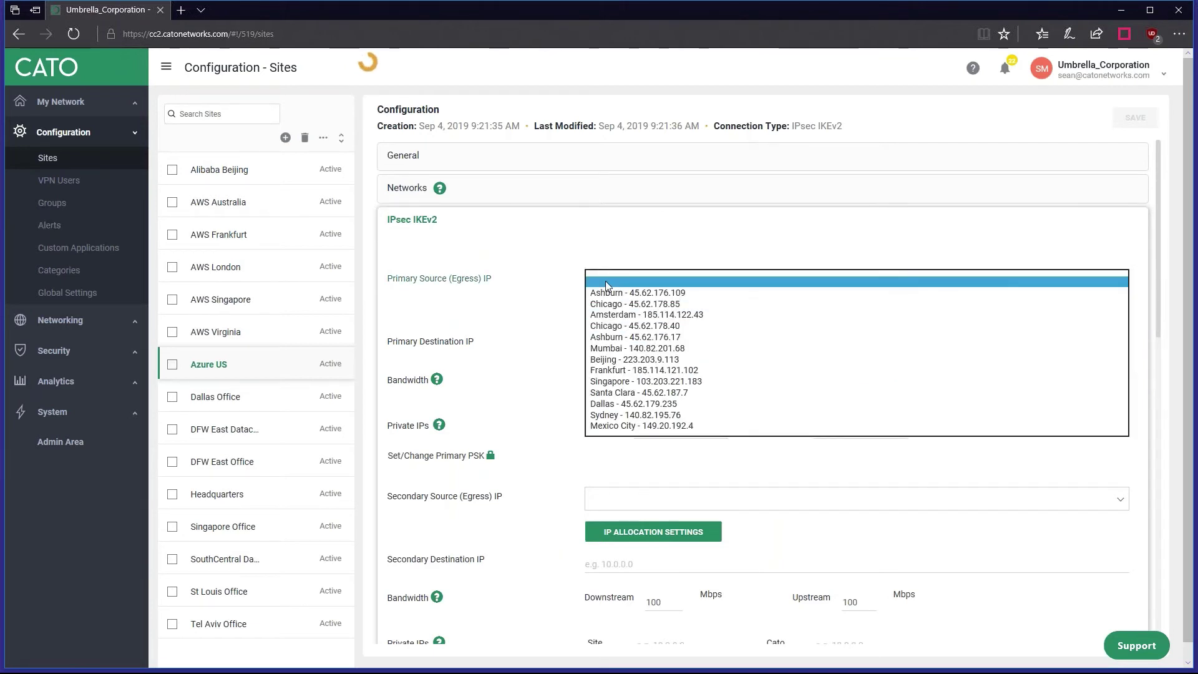
left_click(607, 294)
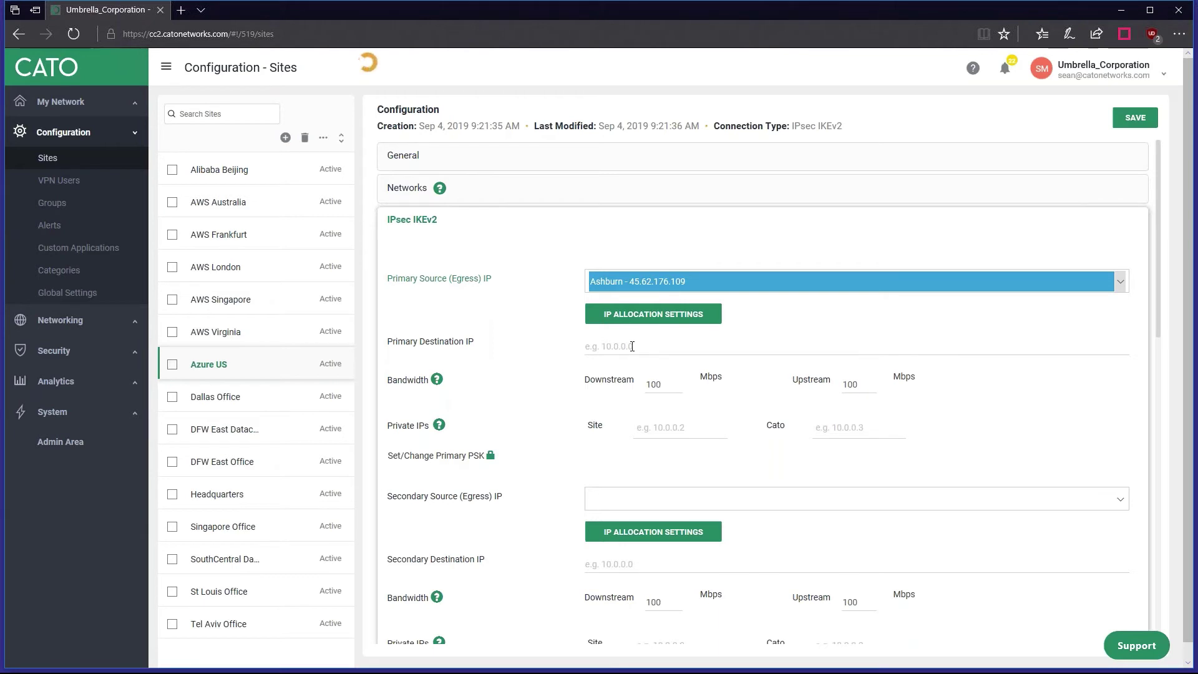
left_click(631, 346)
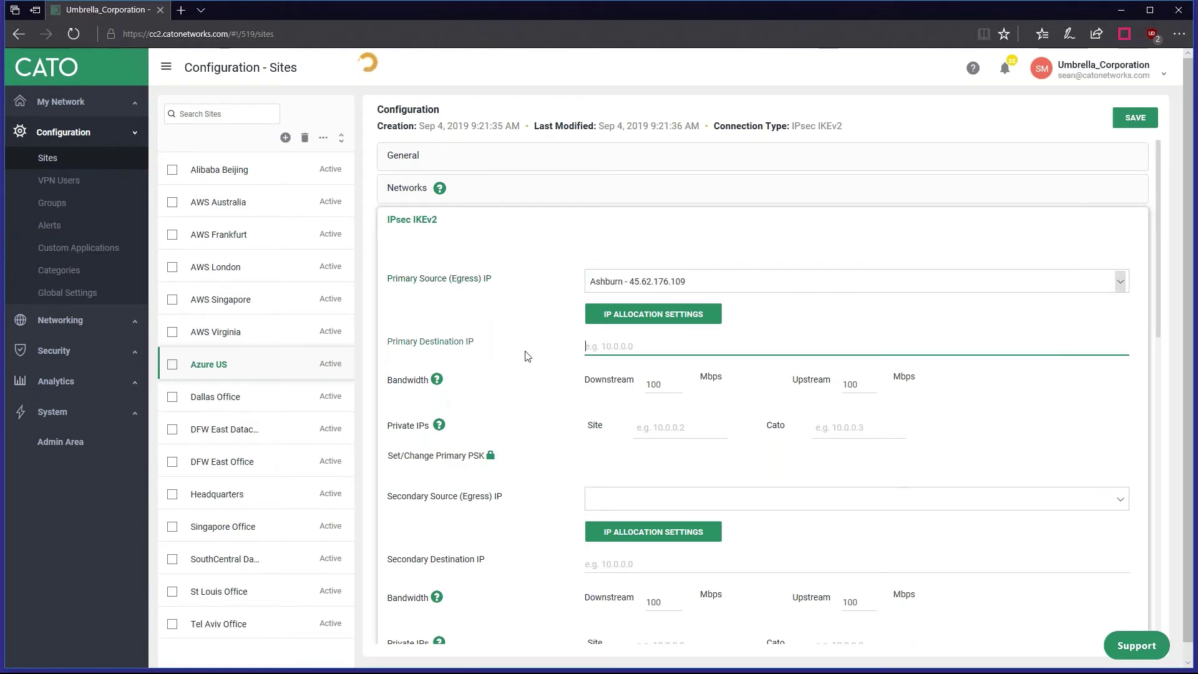
Set primary destination IP 40.71.179.193, site private IP 172.30.0.254 and Cato private IP 10.250.250.2
type("40.7")
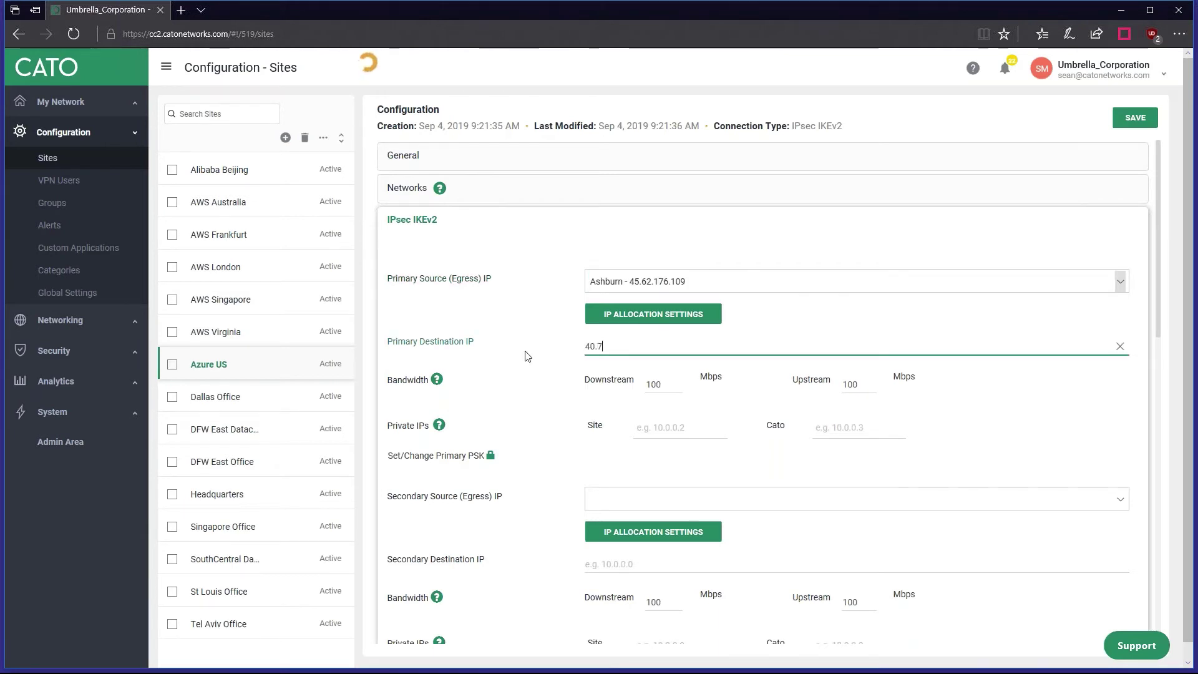
type("1.179.19")
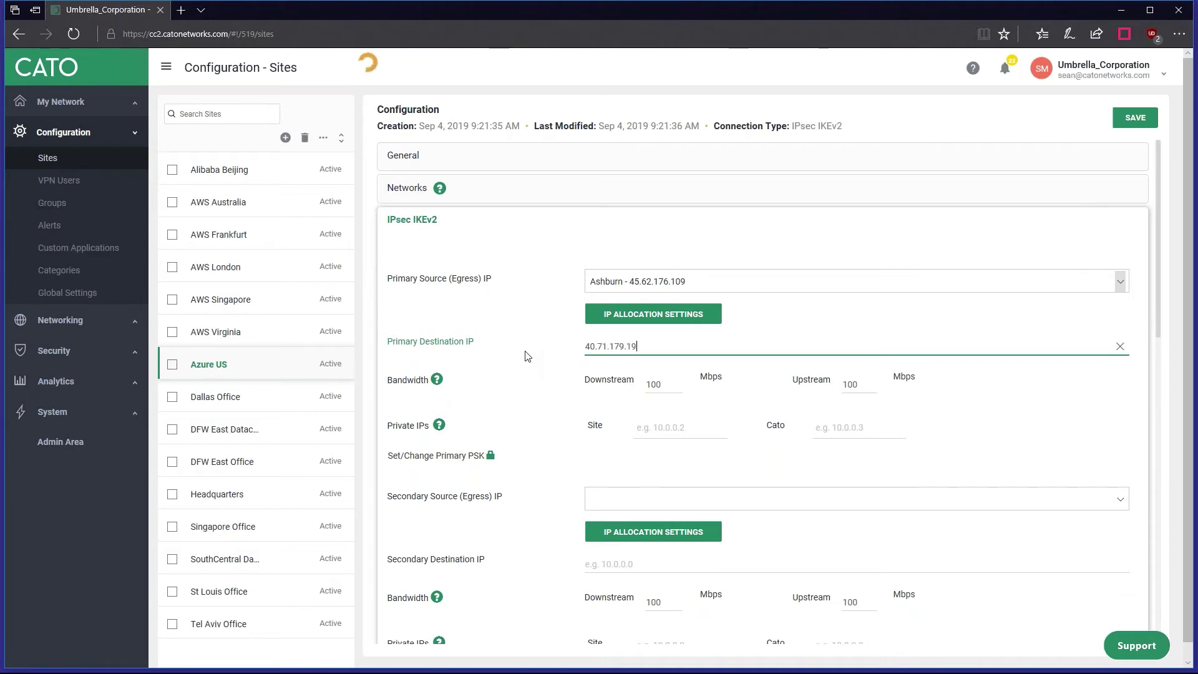
type("3")
left_click(670, 427)
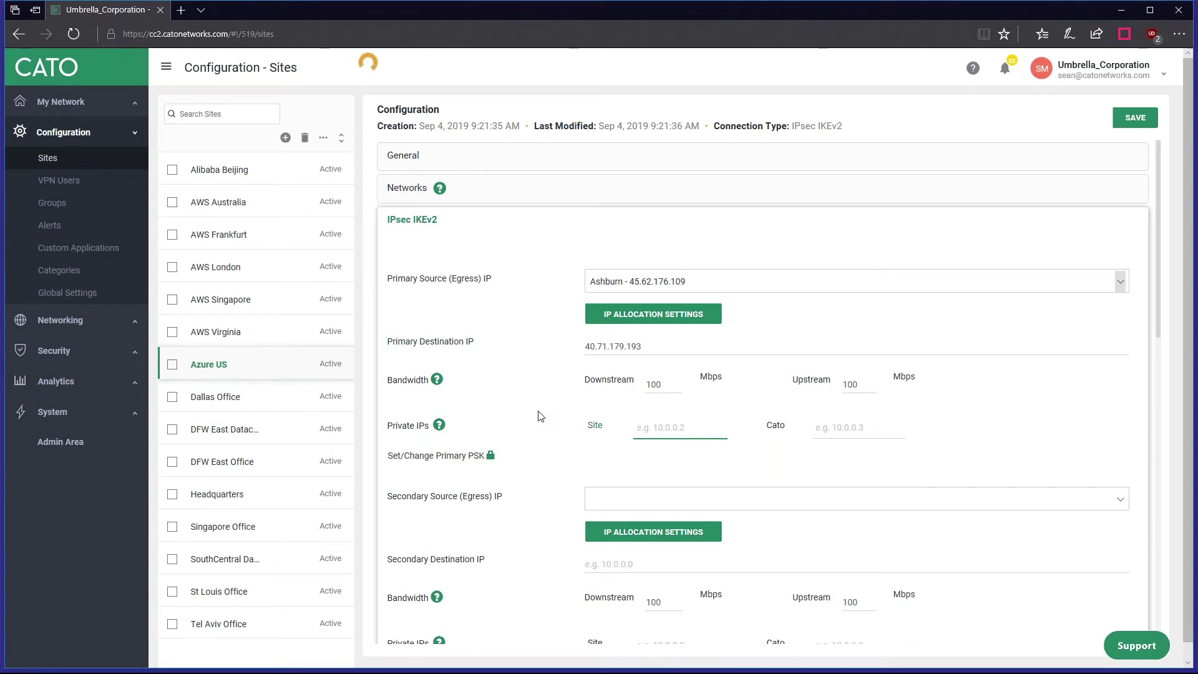
scroll(540, 416, "down", 2)
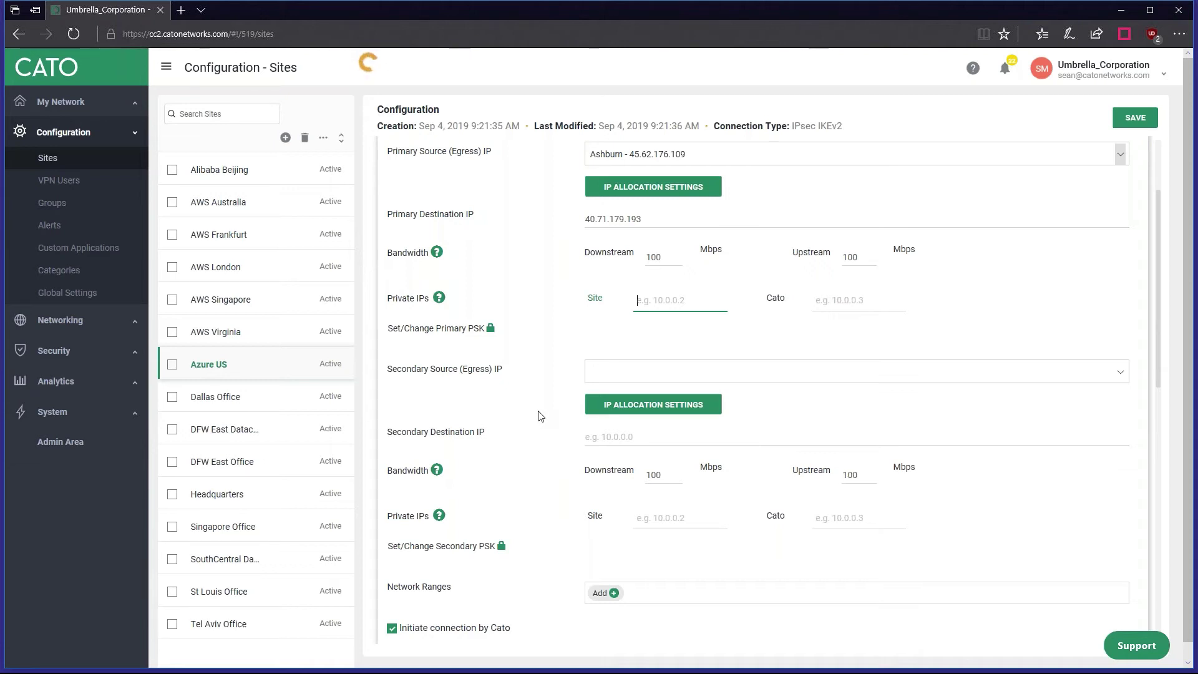
type("172.30.0.254")
left_click(855, 298)
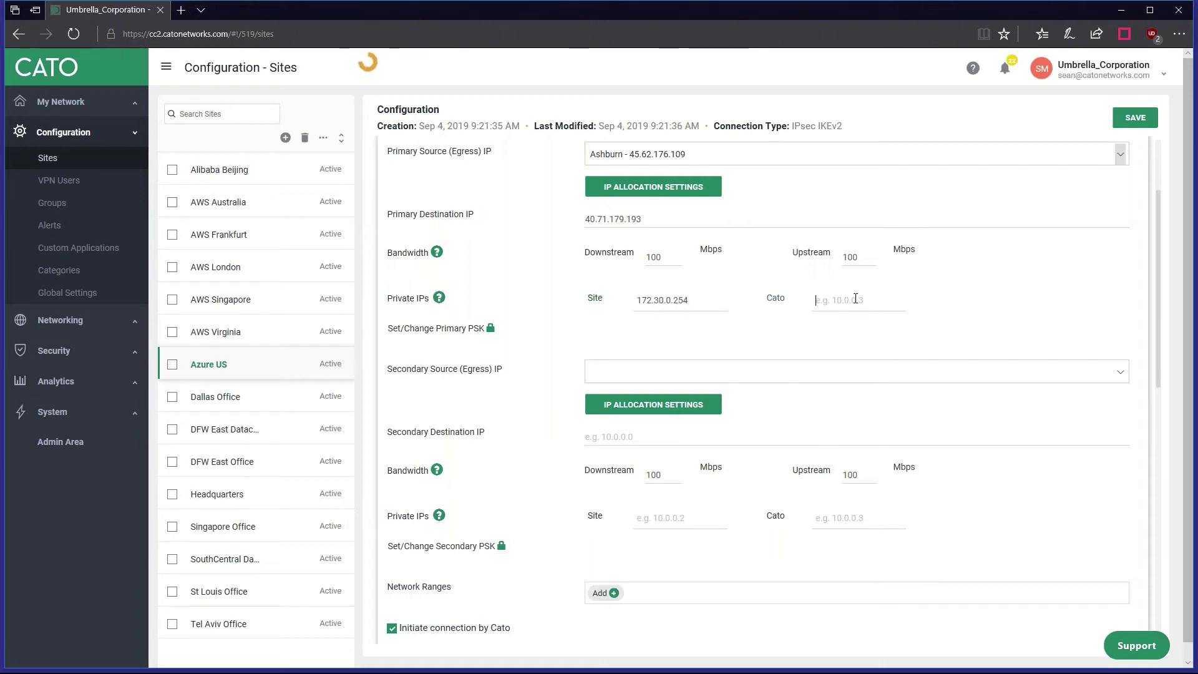
type("10.250.250.2")
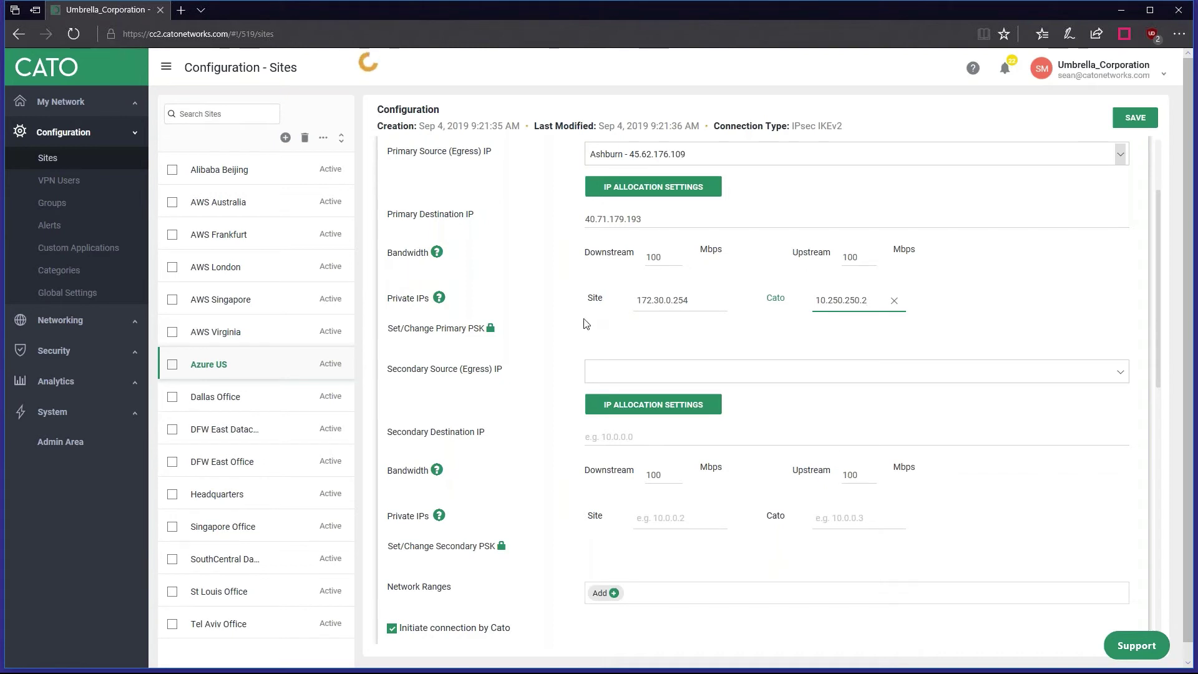
Enter the primary pre-shared key for the tunnel
left_click(491, 328)
left_click(617, 361)
type("****")
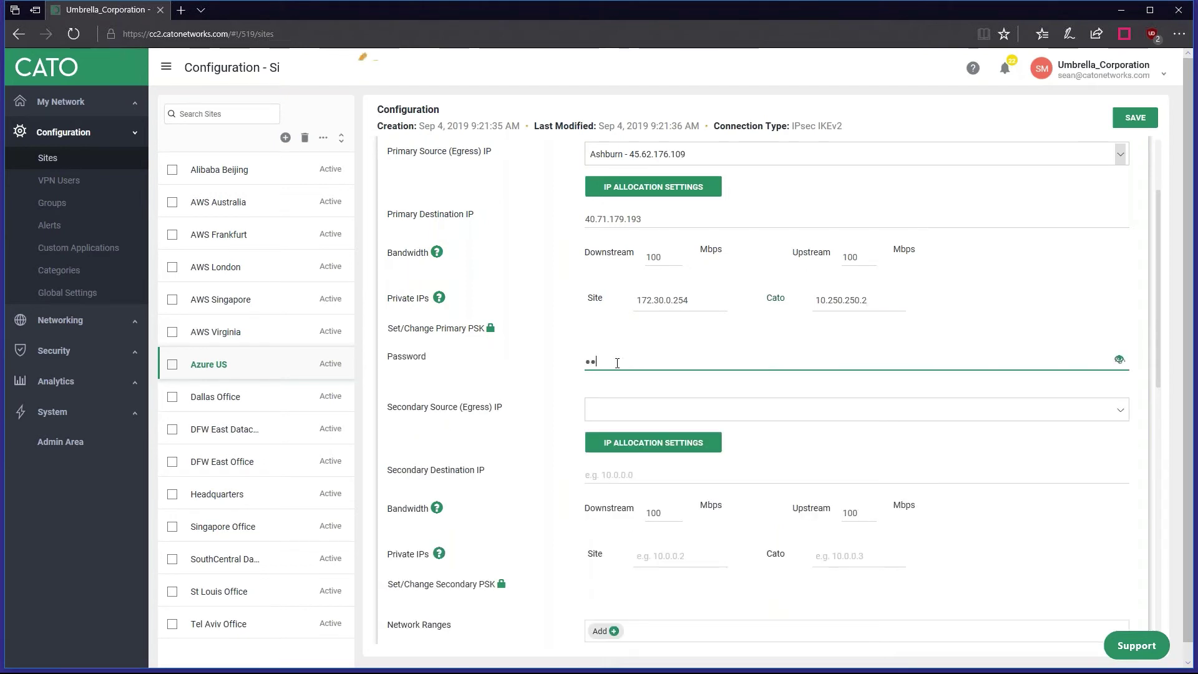
type("******")
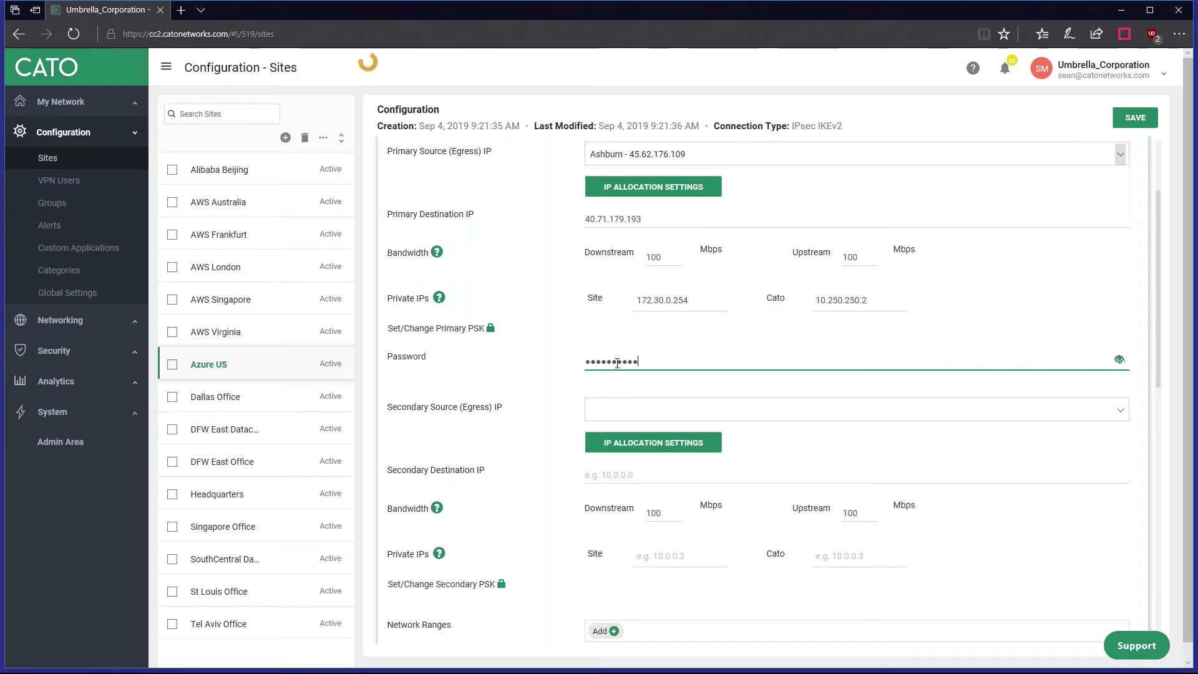
Set Init encryption to AES CBC 256, PRF and integrity SHA1, DH Group 2 (1024)
scroll(581, 347, "down", 4)
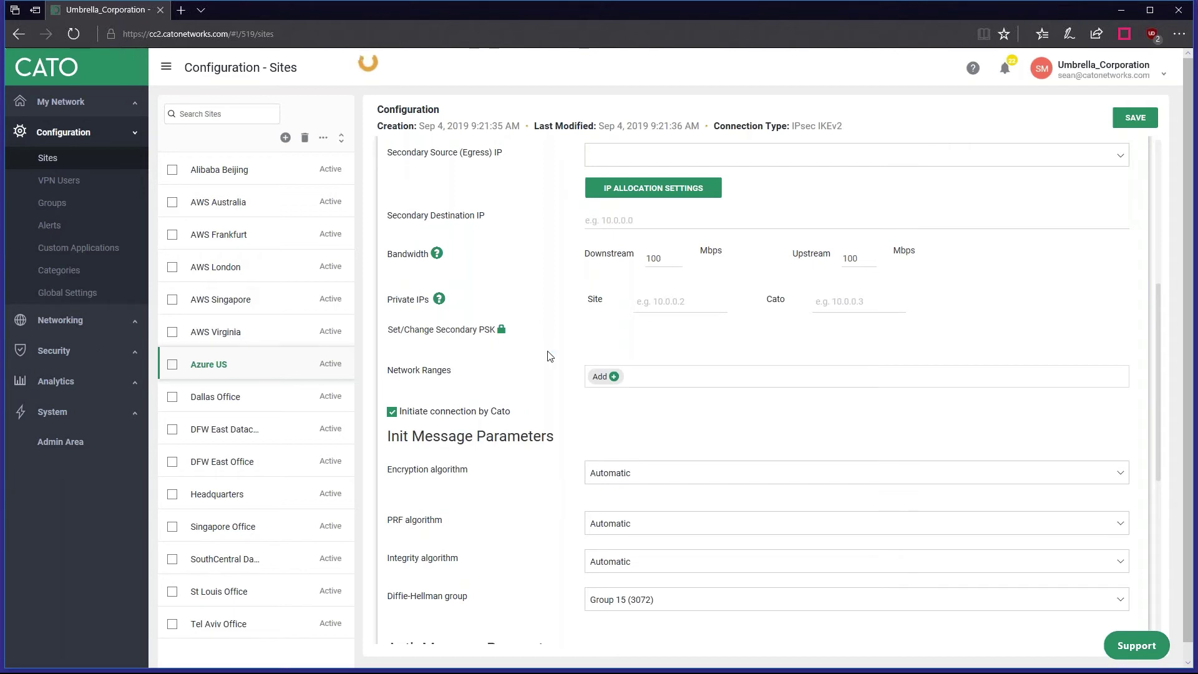
scroll(546, 355, "down", 2)
scroll(547, 355, "down", 2)
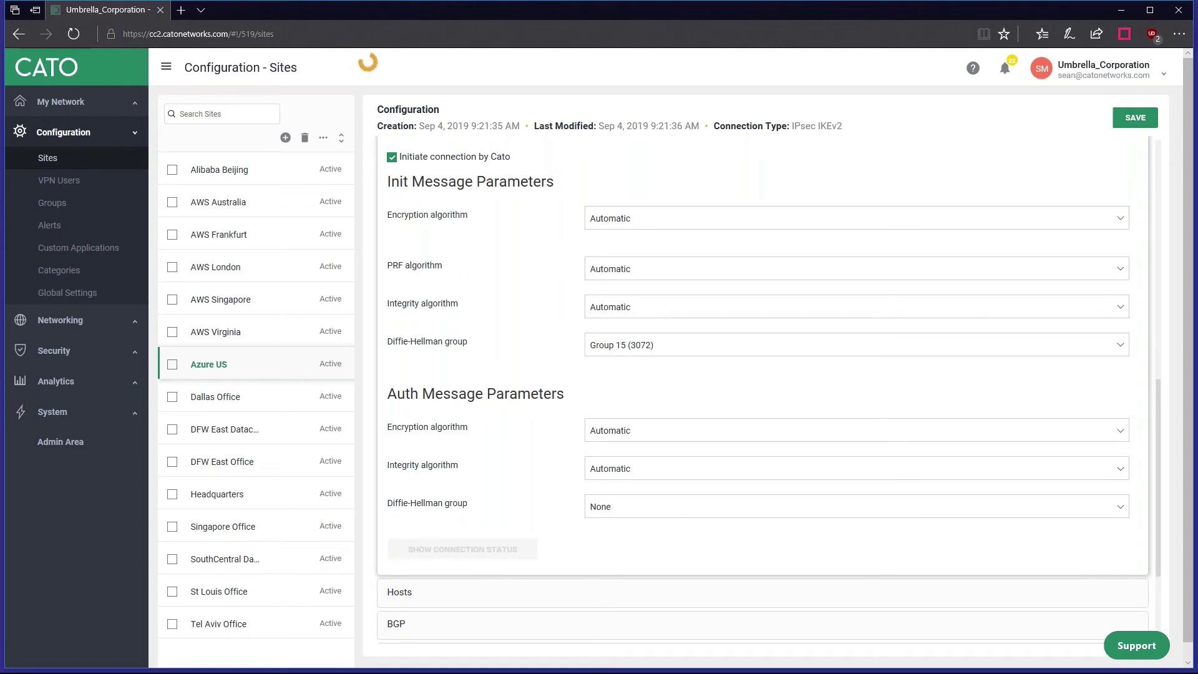
left_click(636, 217)
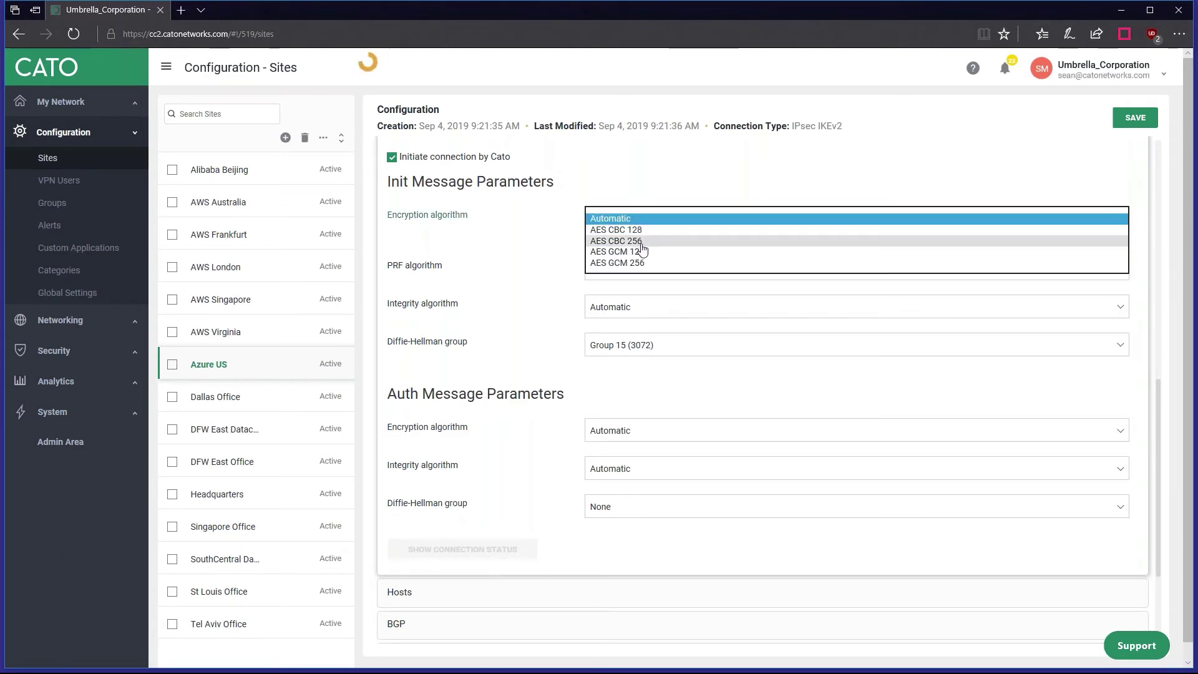
left_click(642, 242)
left_click(644, 279)
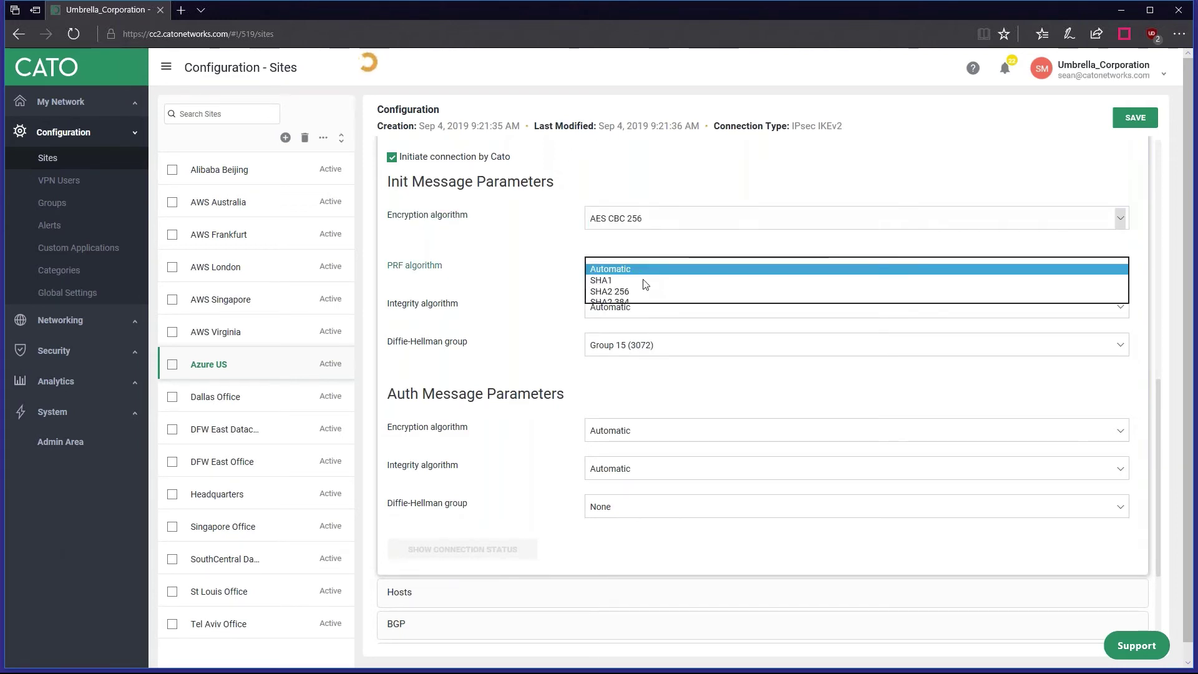
left_click(643, 282)
left_click(642, 305)
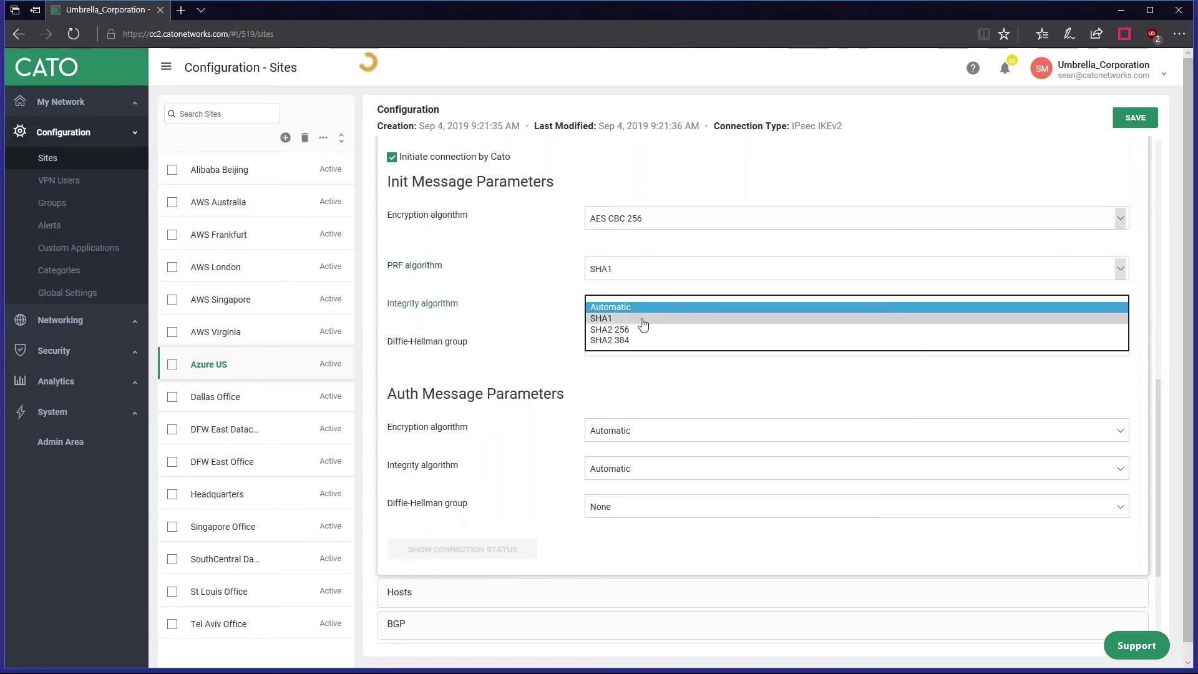
left_click(643, 319)
left_click(643, 343)
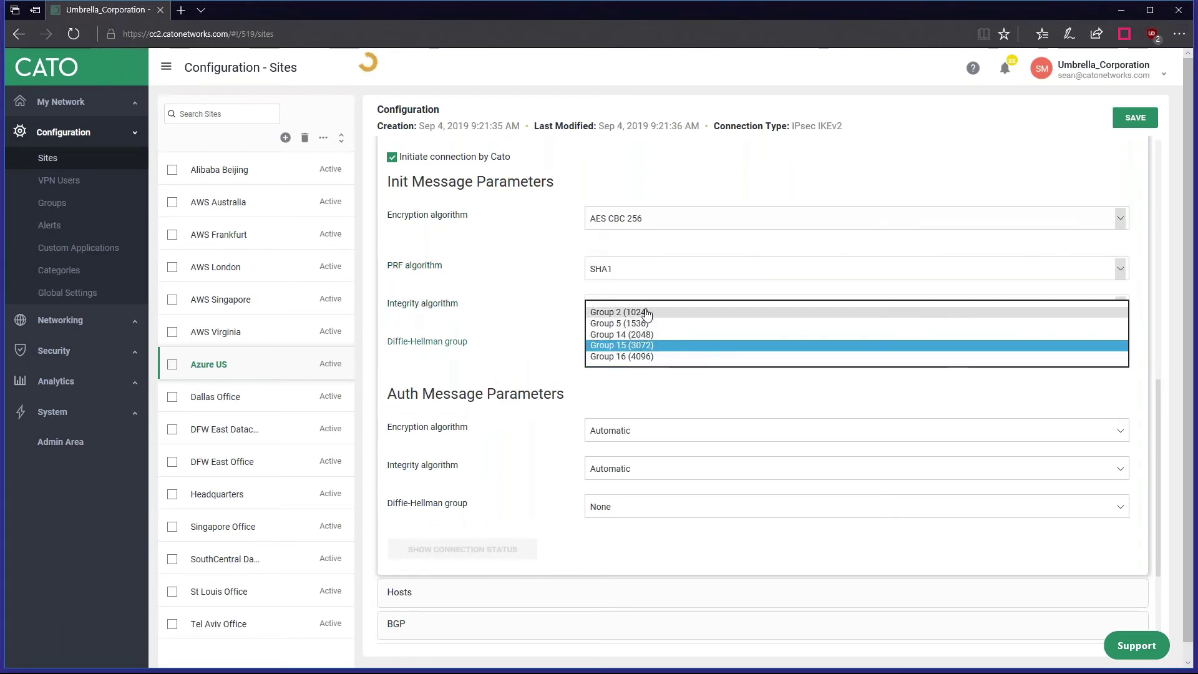
left_click(643, 314)
Set Auth encryption to AES CBC 256 with DH Group 2 (1024), then save the settings
left_click(640, 430)
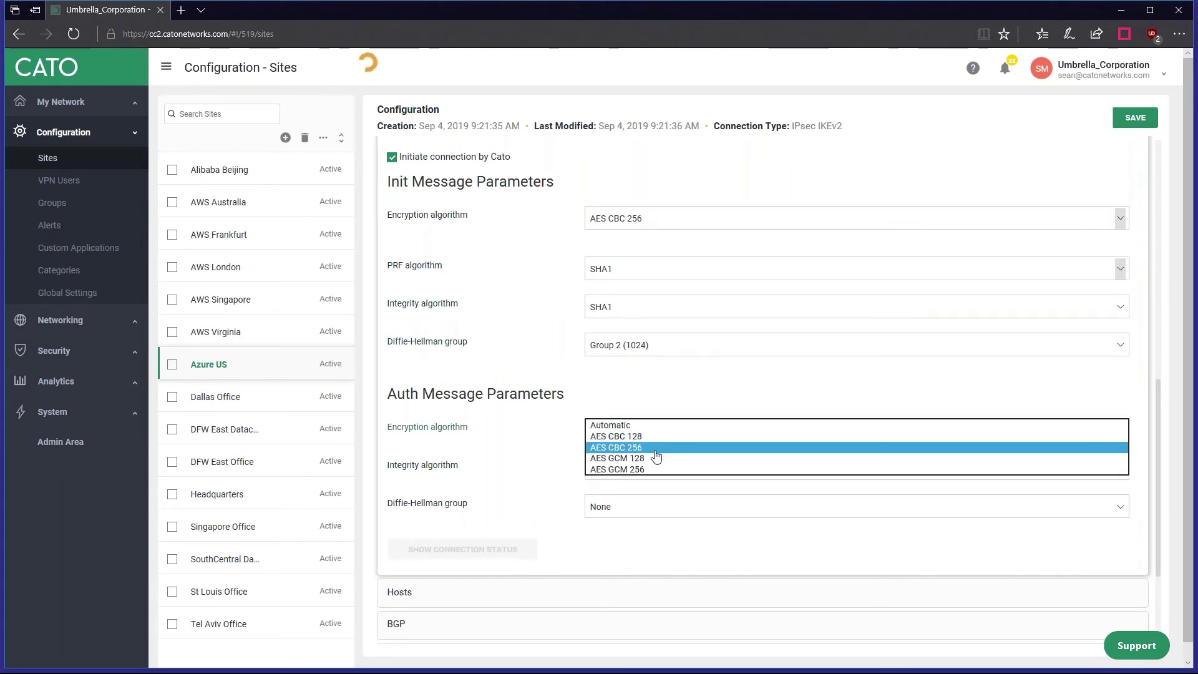
left_click(656, 448)
left_click(639, 507)
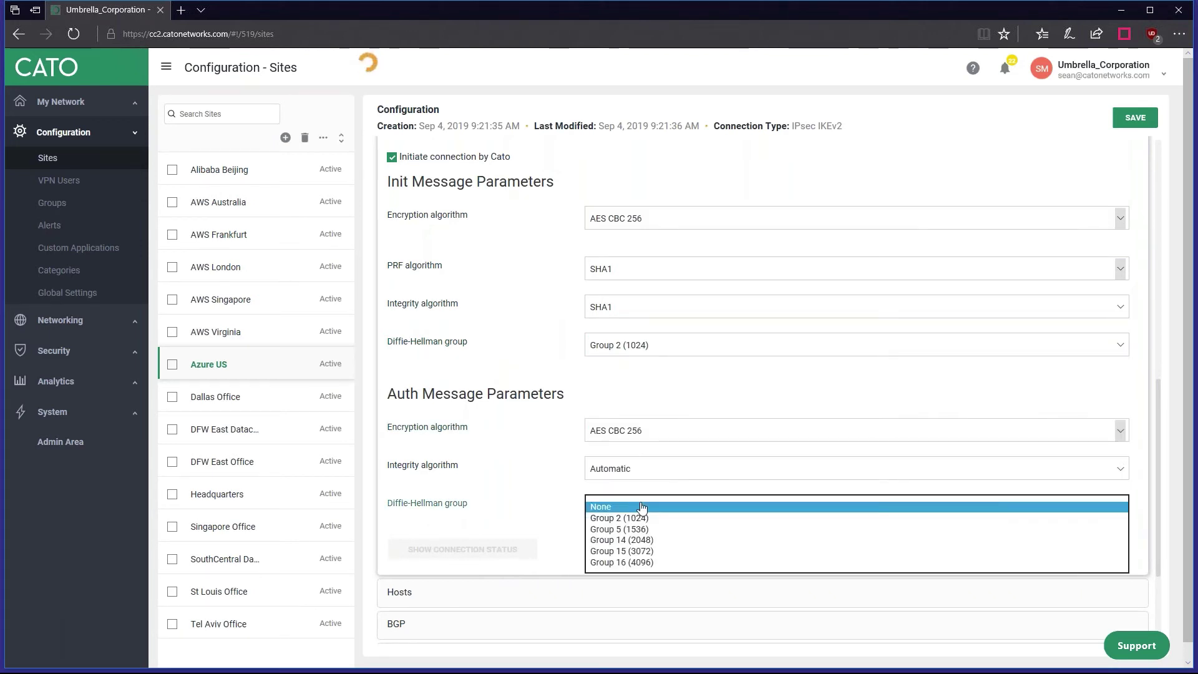
left_click(635, 518)
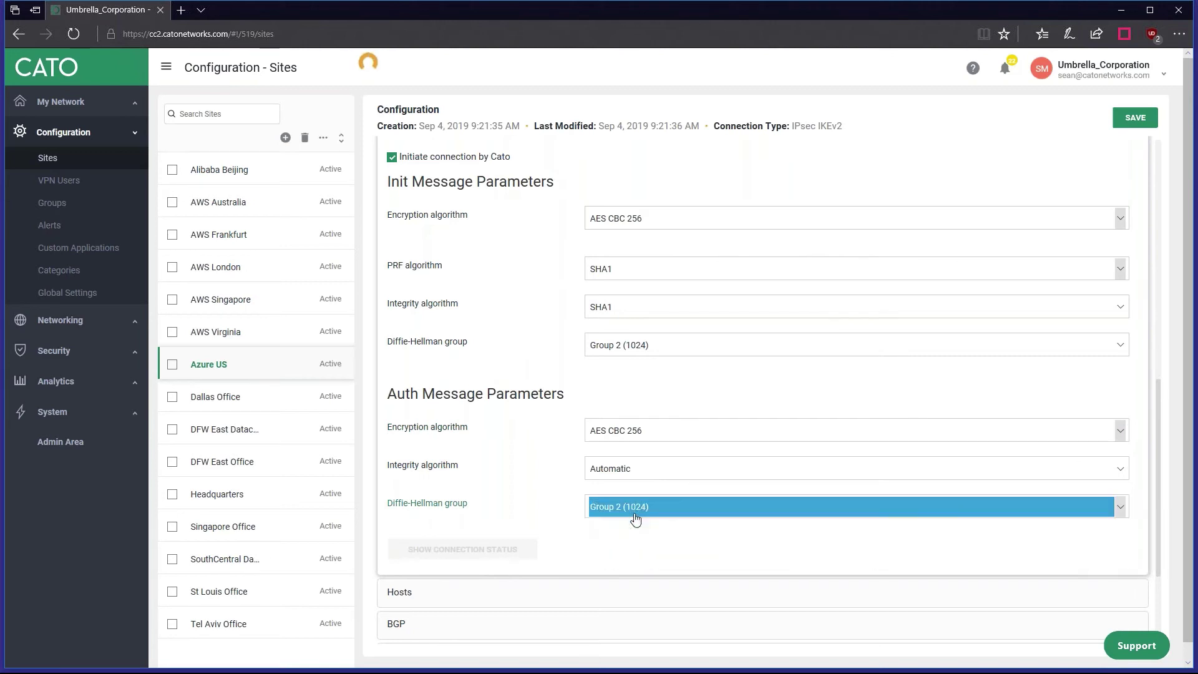
left_click(535, 360)
scroll(534, 358, "up", 4)
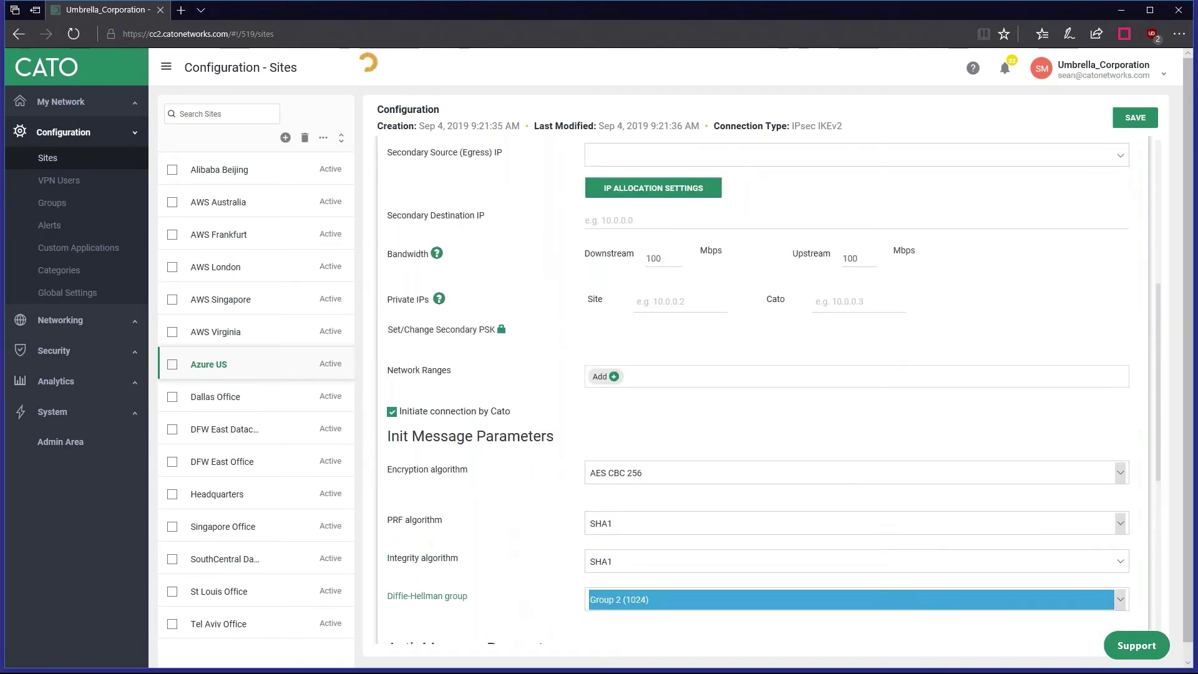
scroll(619, 286, "up", 2)
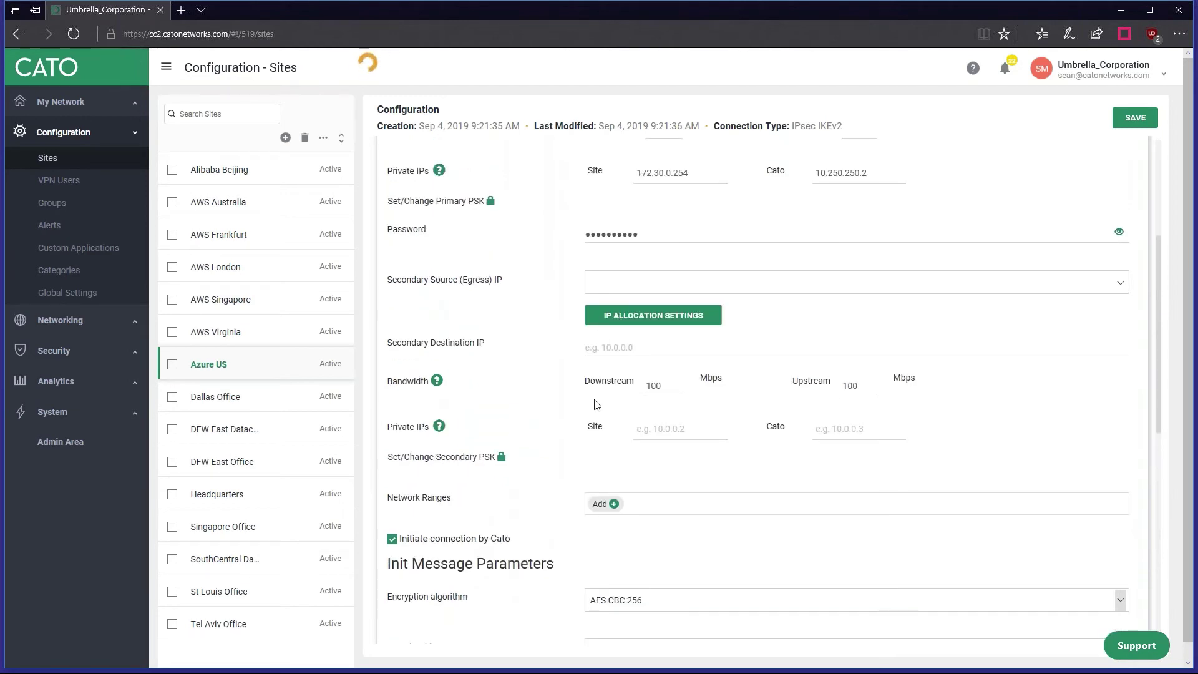
scroll(596, 404, "down", 4)
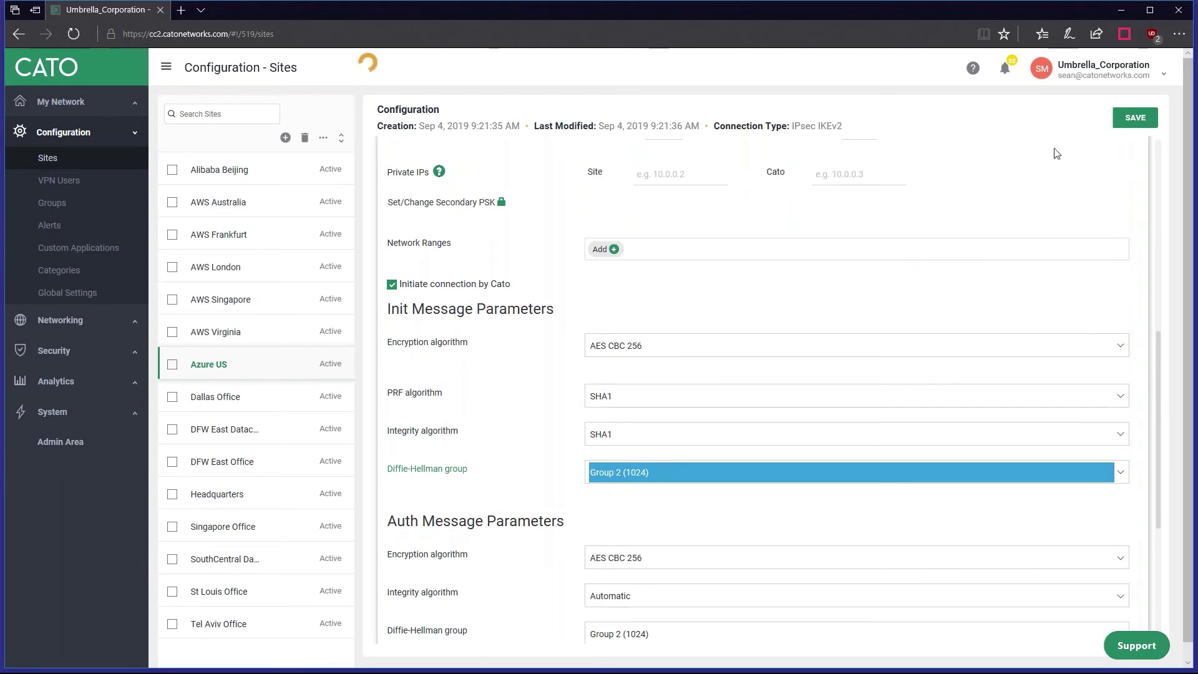
left_click(1135, 118)
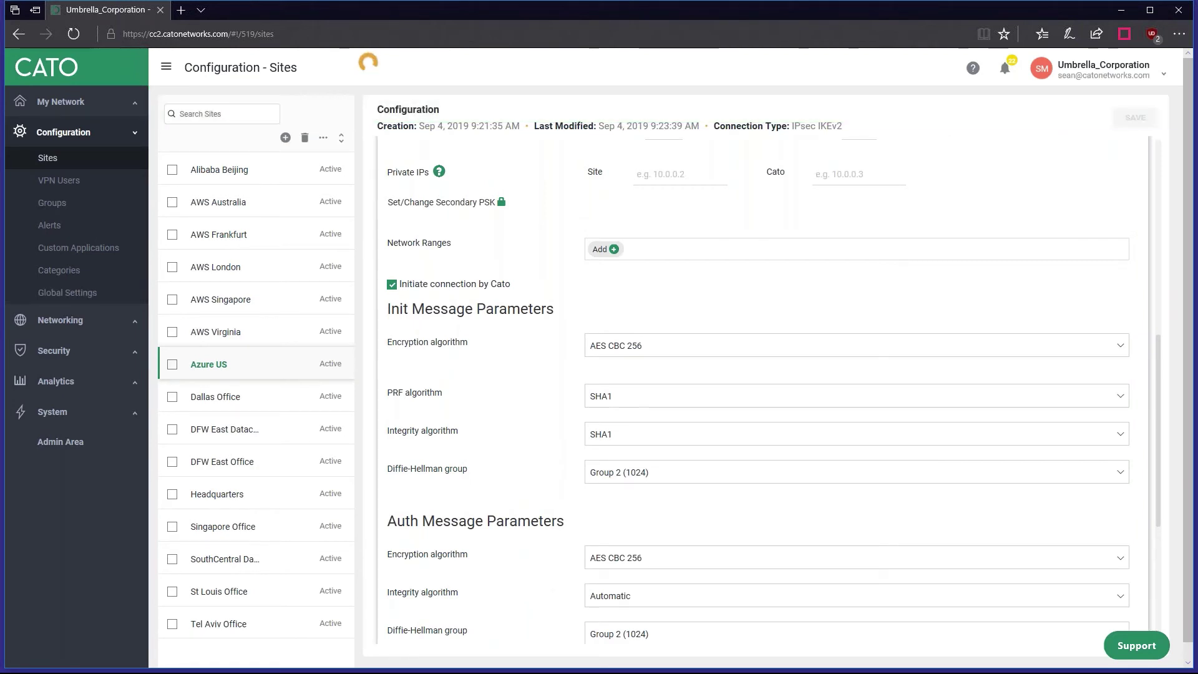
Add a BGP neighbor described Azure with ASN 64517 and IP 172.30.0.254
scroll(608, 259, "up", 4)
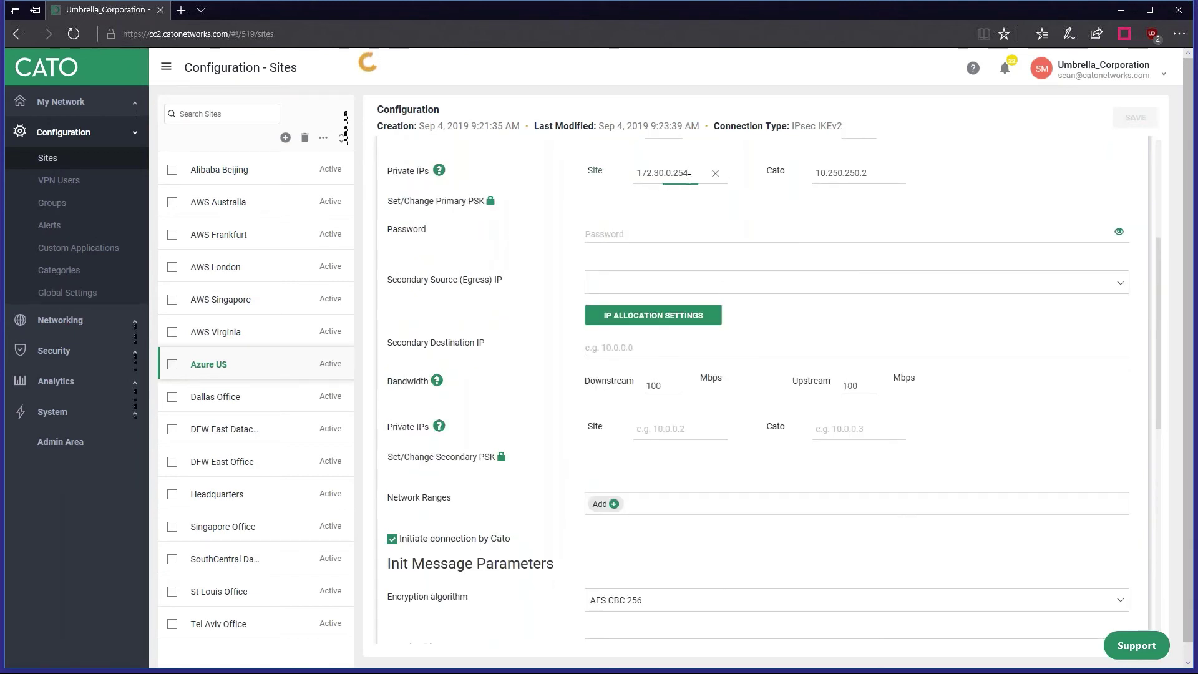
double_click(695, 180)
scroll(558, 263, "down", 2)
scroll(558, 264, "down", 6)
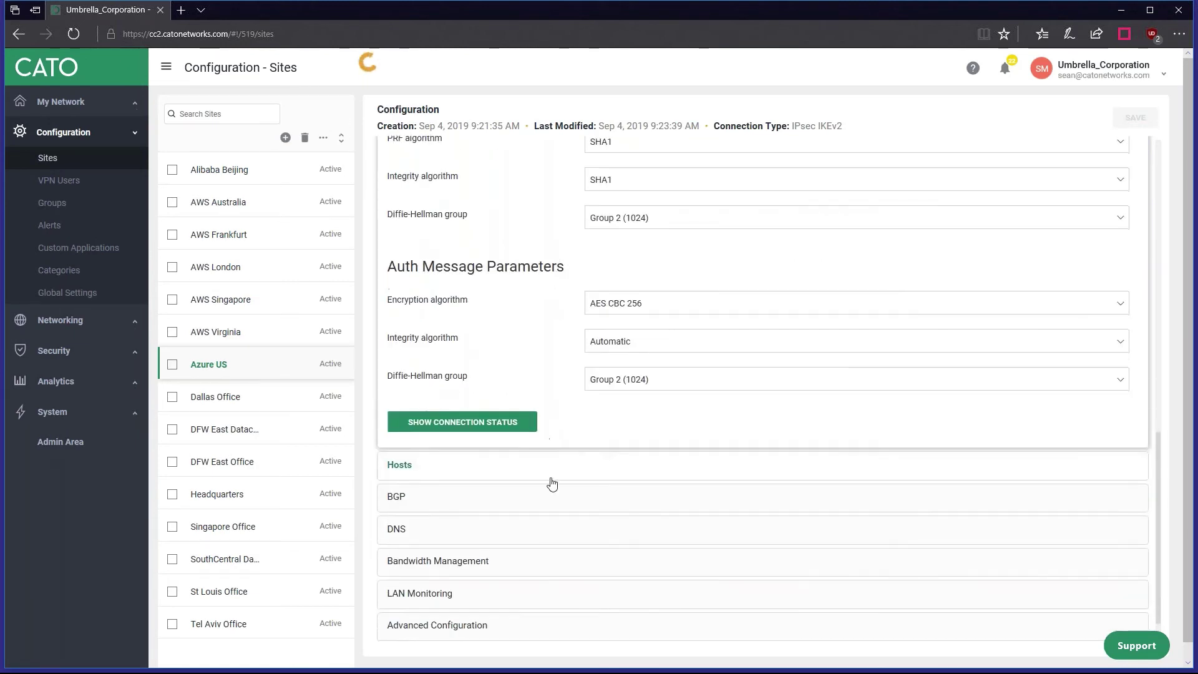
left_click(552, 421)
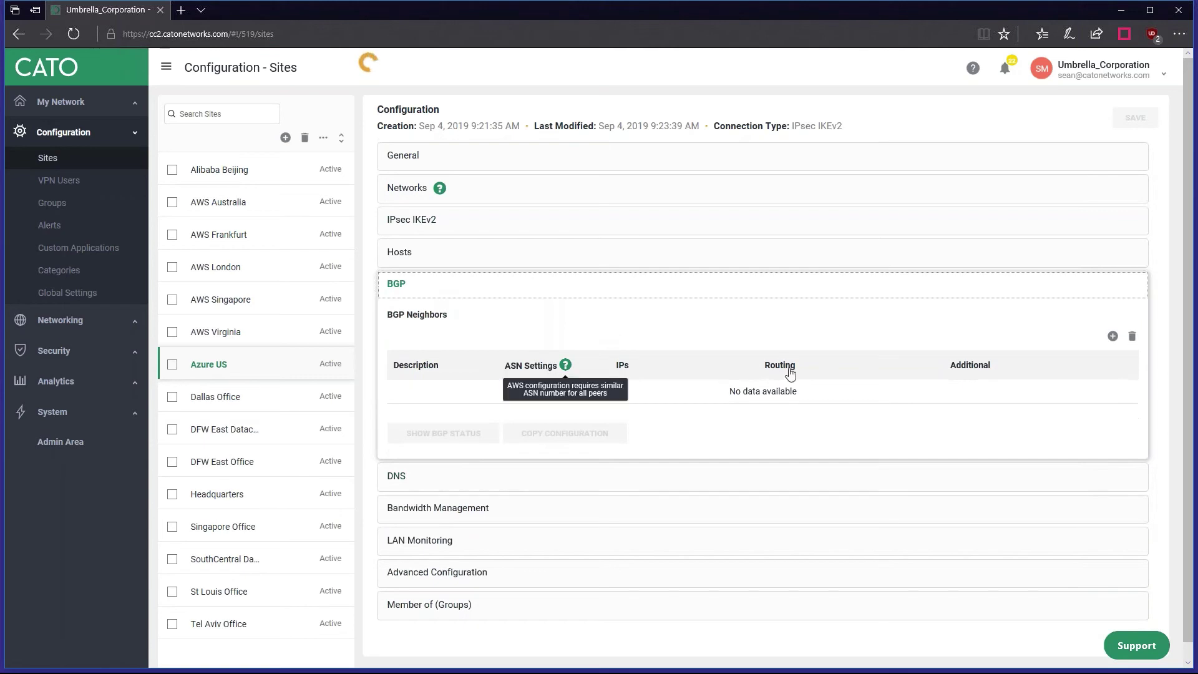
left_click(1112, 337)
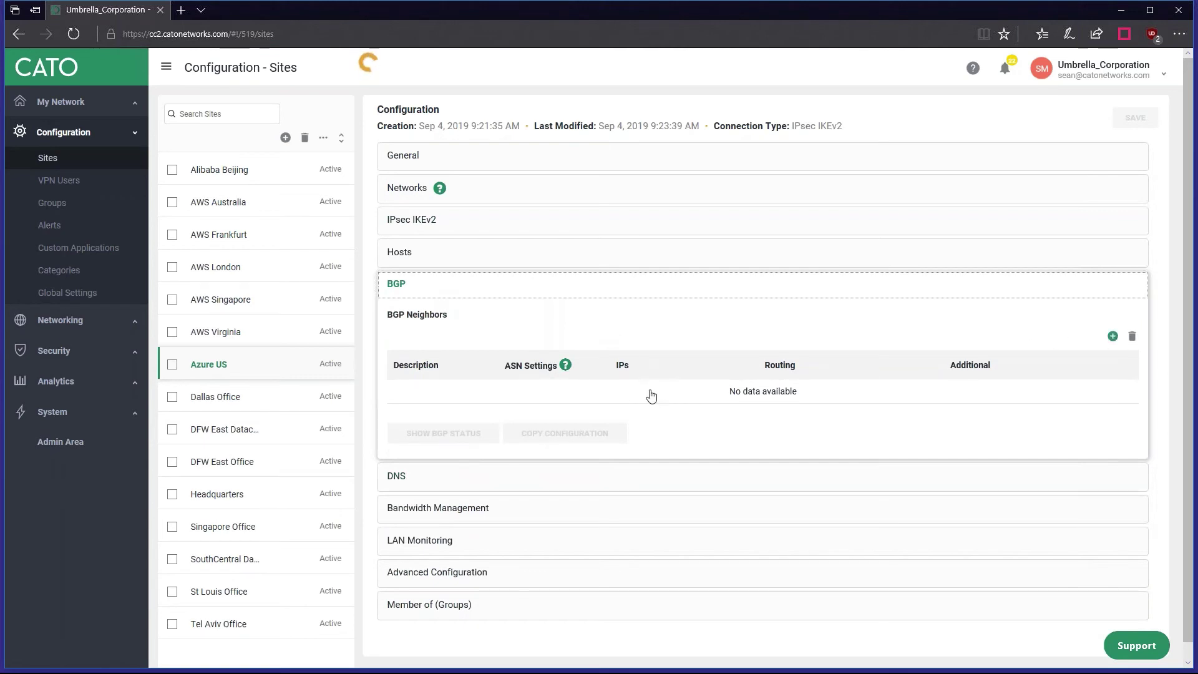
triple_click(452, 442)
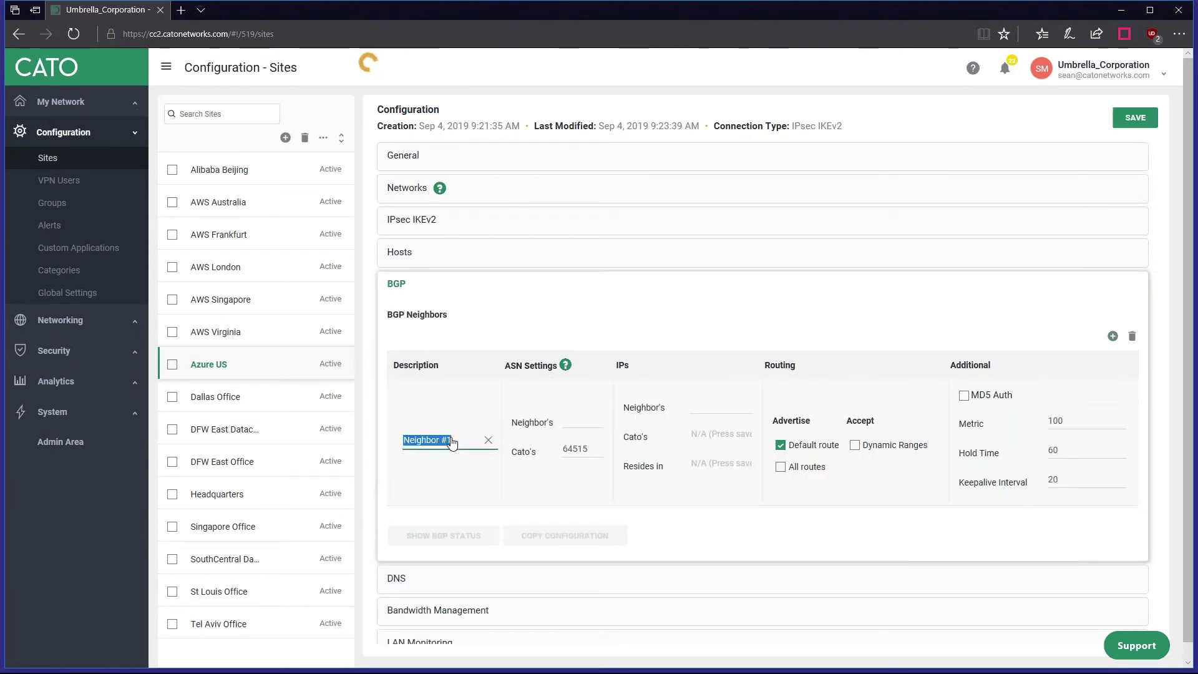
type("Azure")
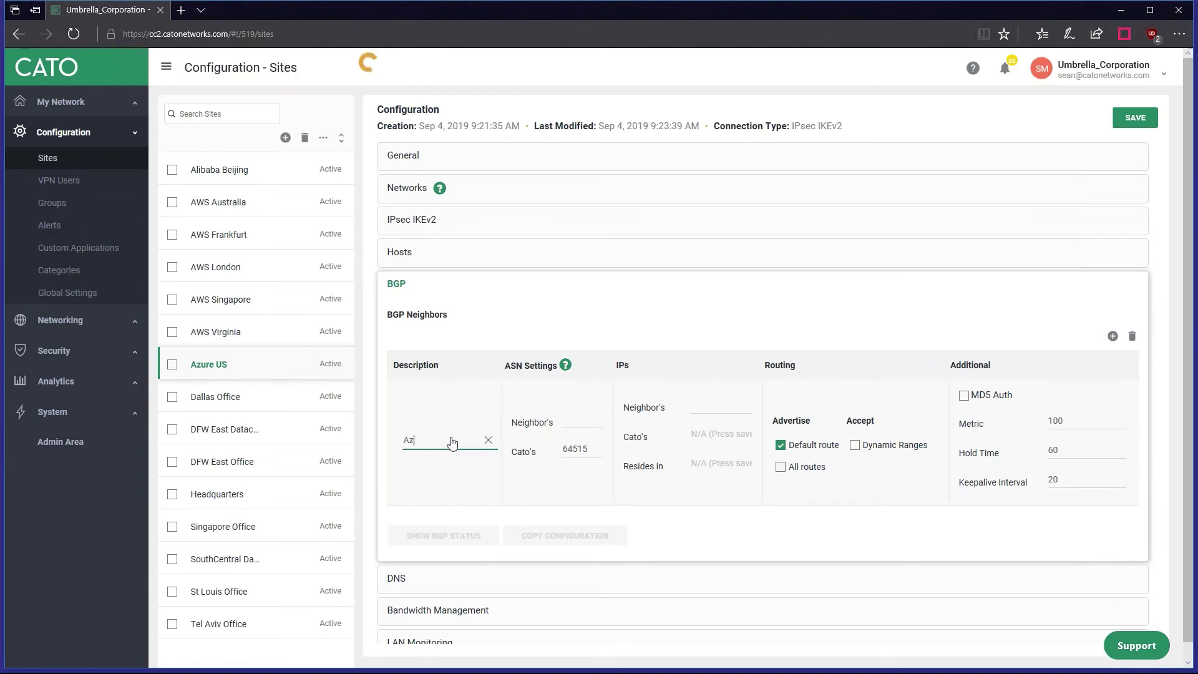
left_click(572, 424)
type("64")
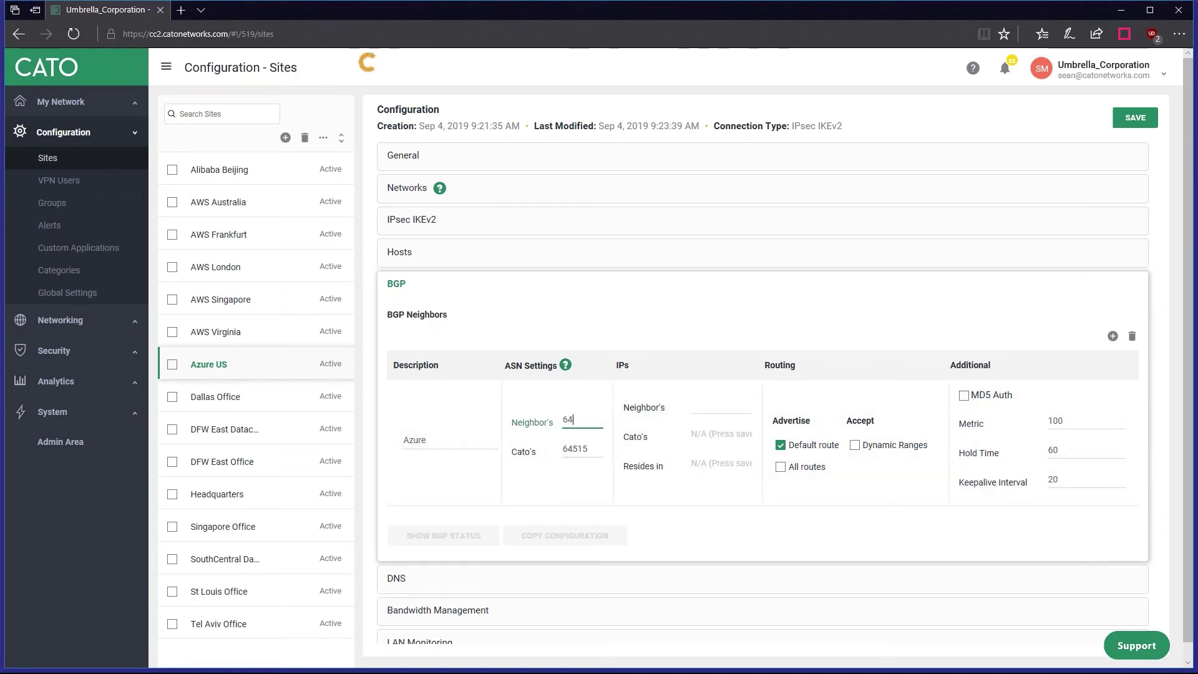
type("517")
left_click(699, 406)
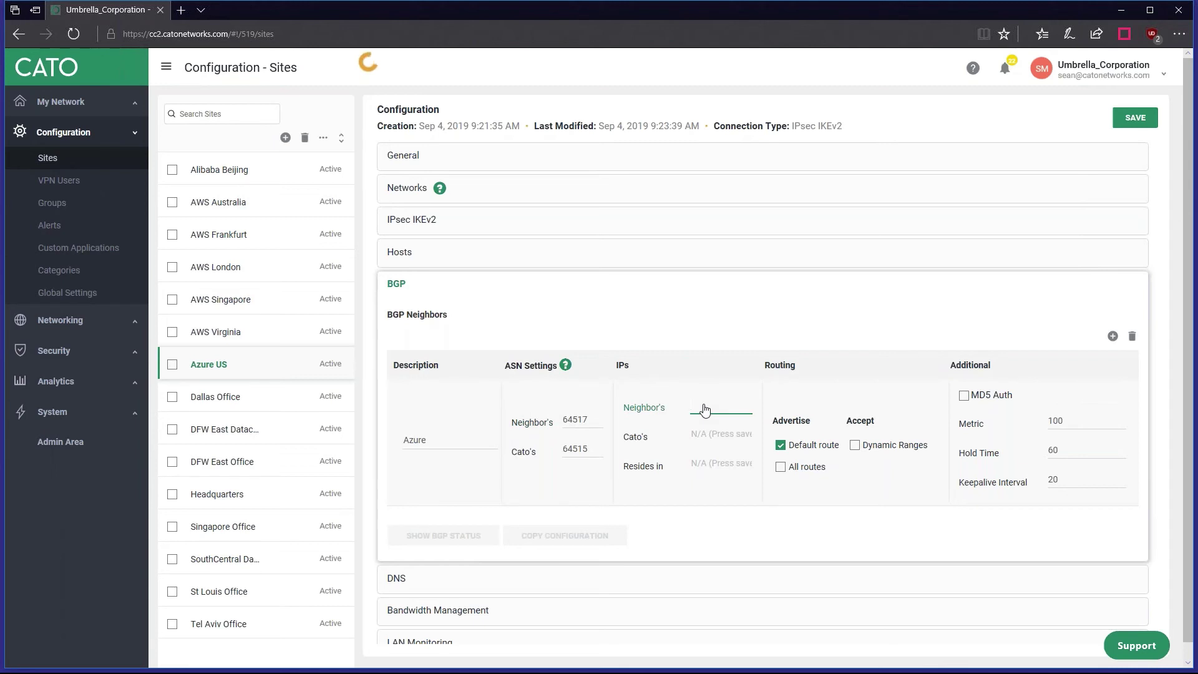
type("172.30.0.254")
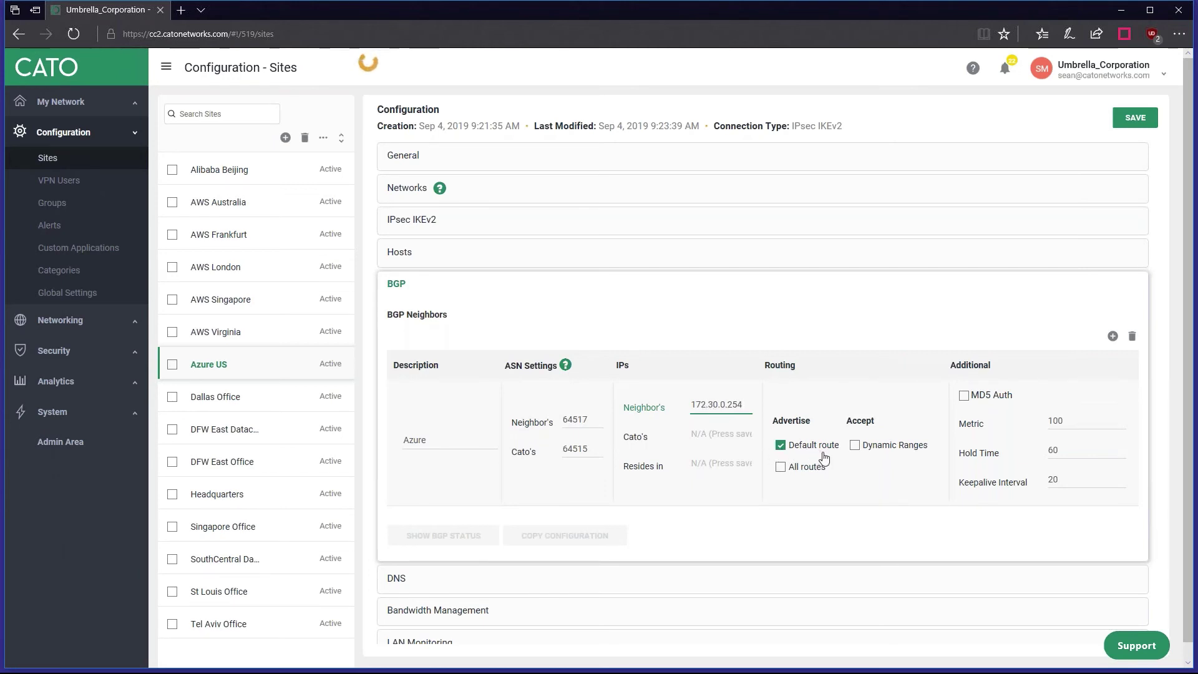
Accept dynamic ranges from the neighbor, save it, and go to My Network
left_click(854, 445)
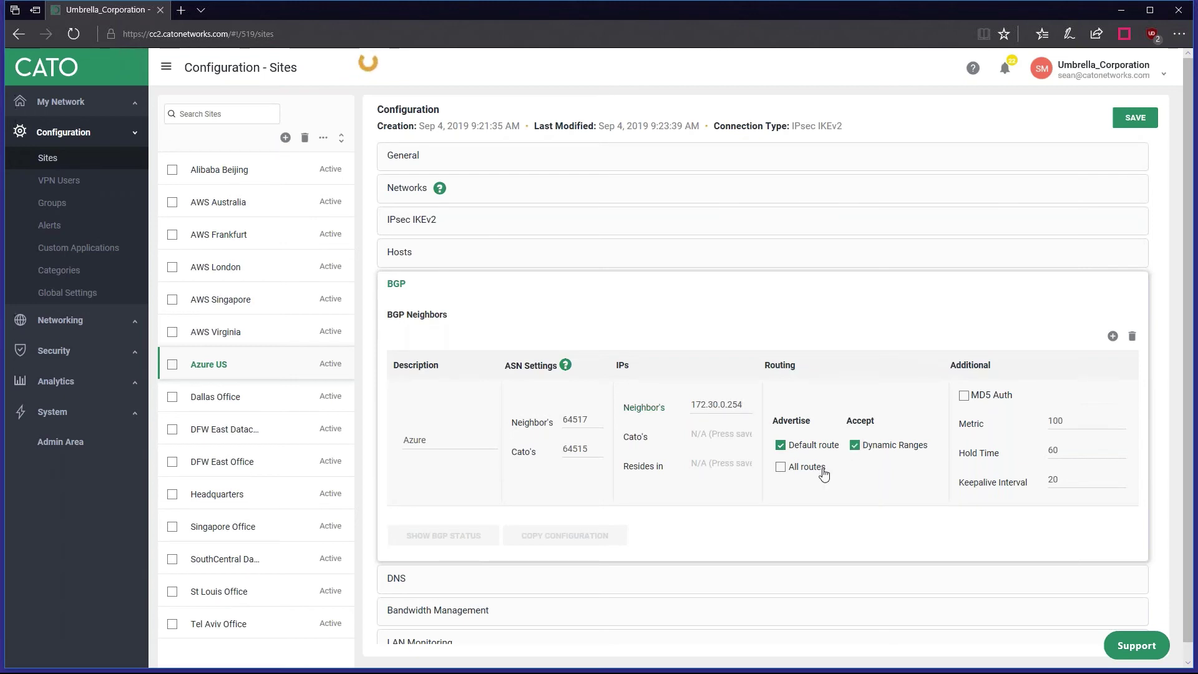
left_click(1140, 117)
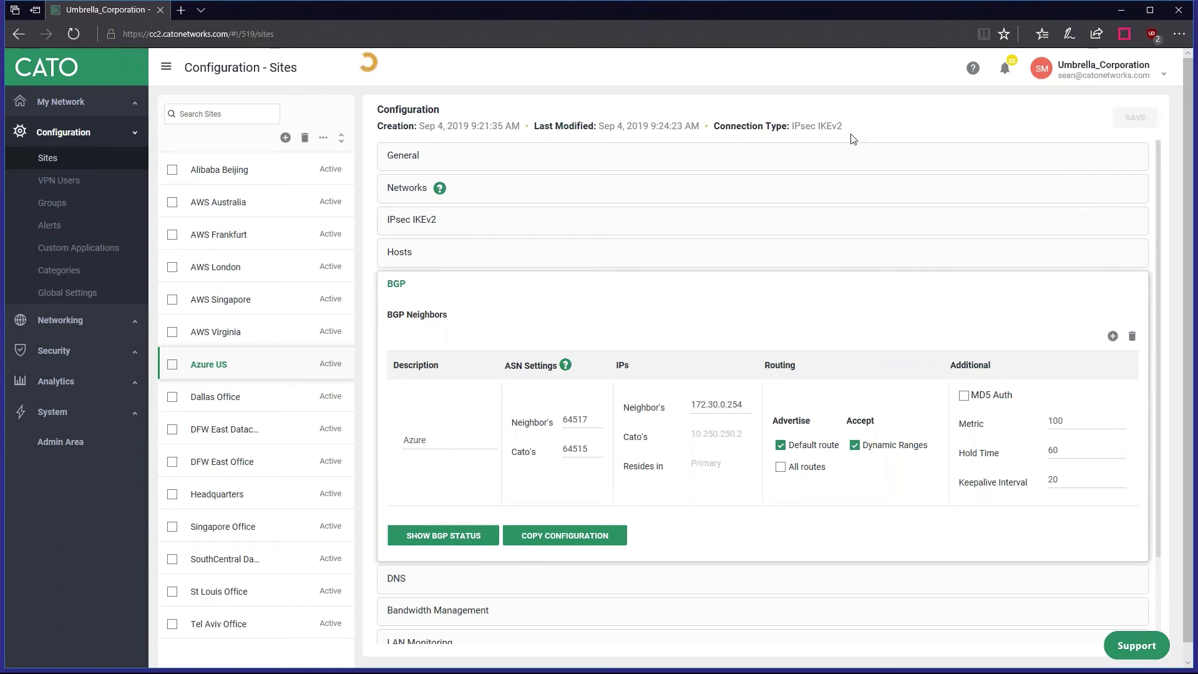
left_click(81, 101)
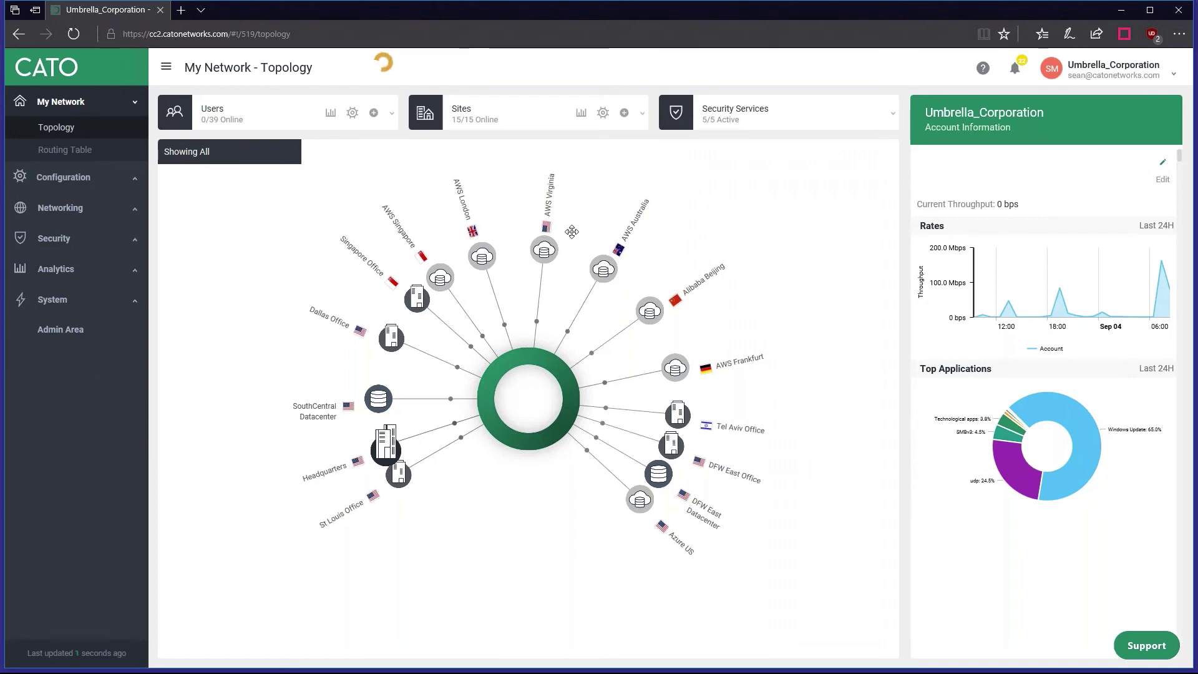
Show Azure US's topology details: range 172.30.0.0/24, connected to Cato POP
left_click(637, 502)
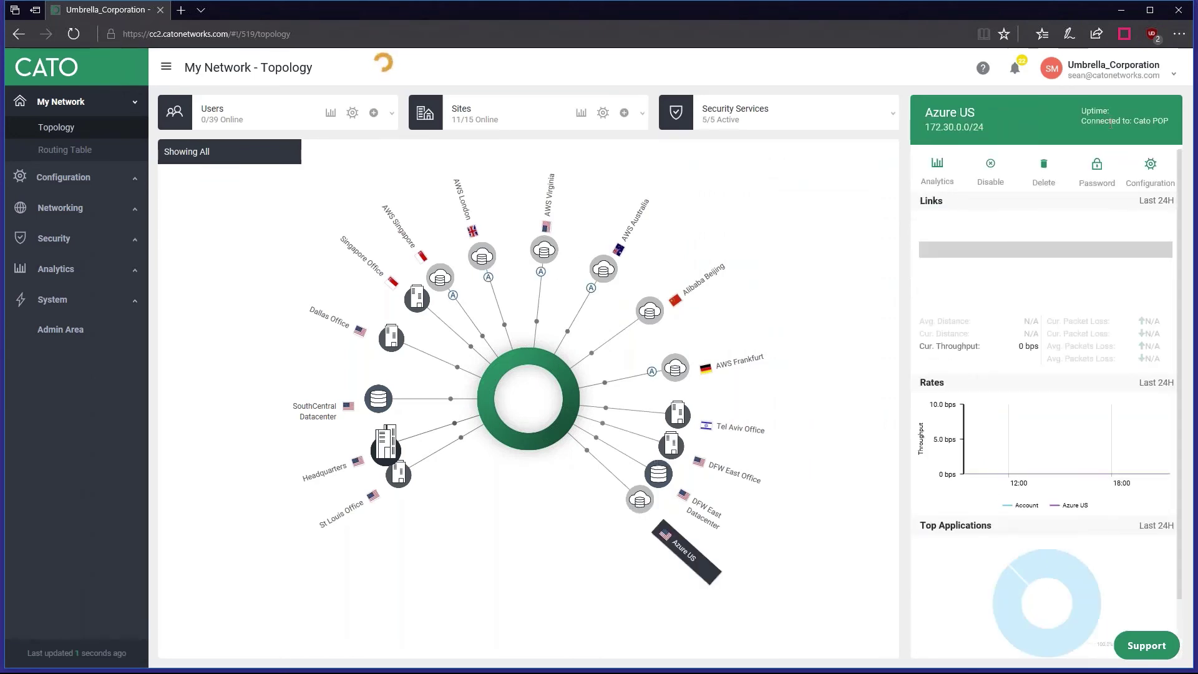
left_click_drag(1104, 121, 1143, 121)
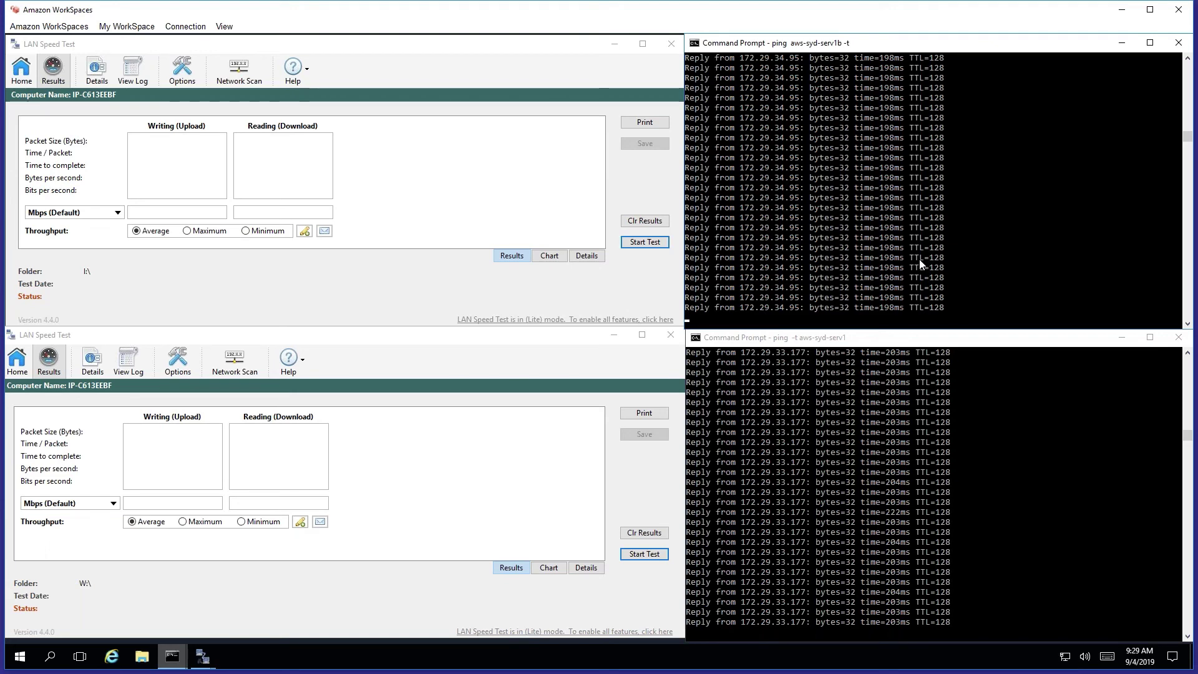
Run the I:\ LAN speed test (3.03 Mbps up, 5.45 Mbps down), then start the W:\ test
left_click(646, 243)
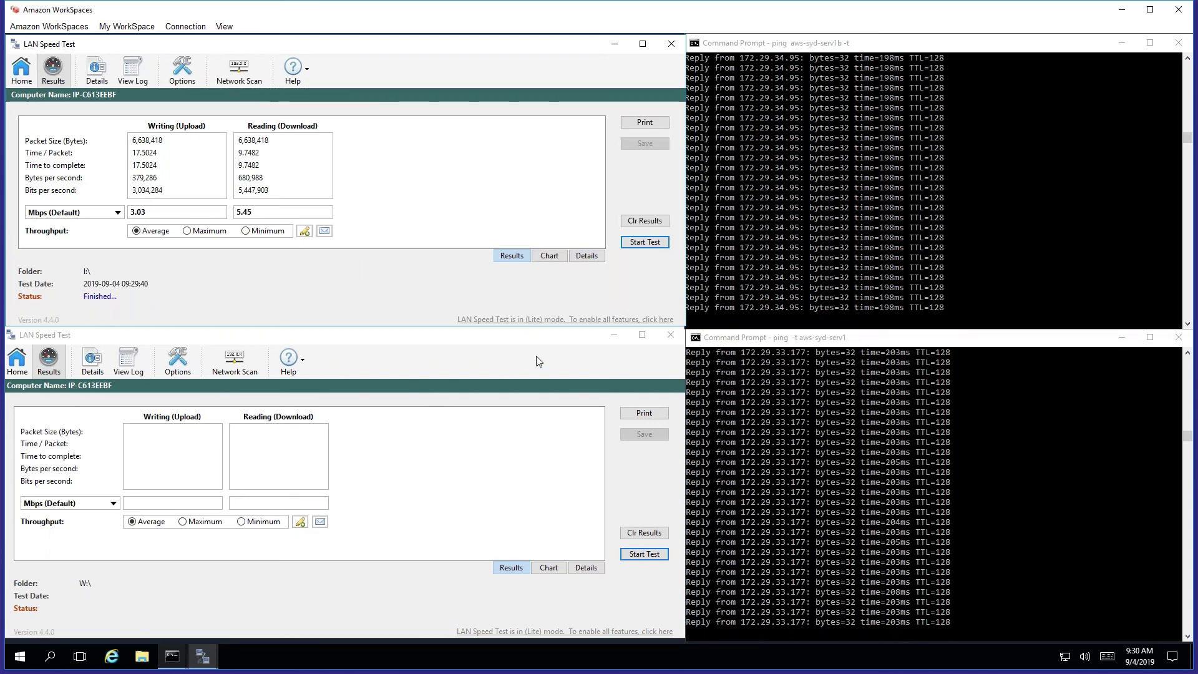
left_click(436, 406)
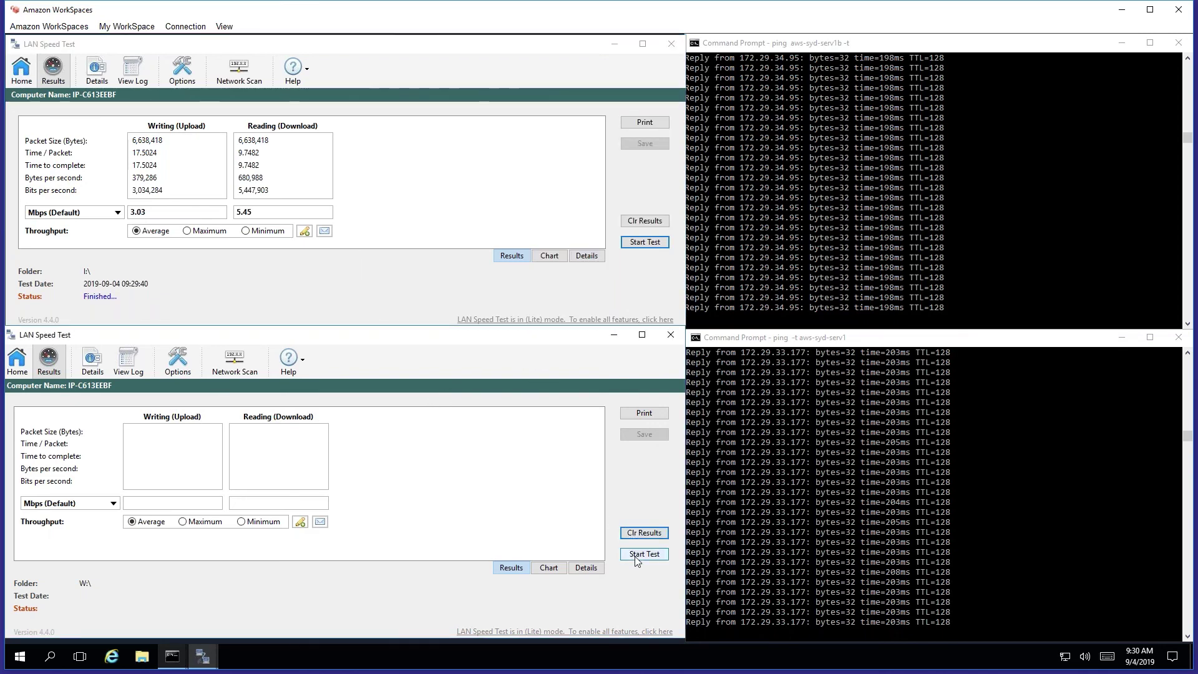
left_click(633, 555)
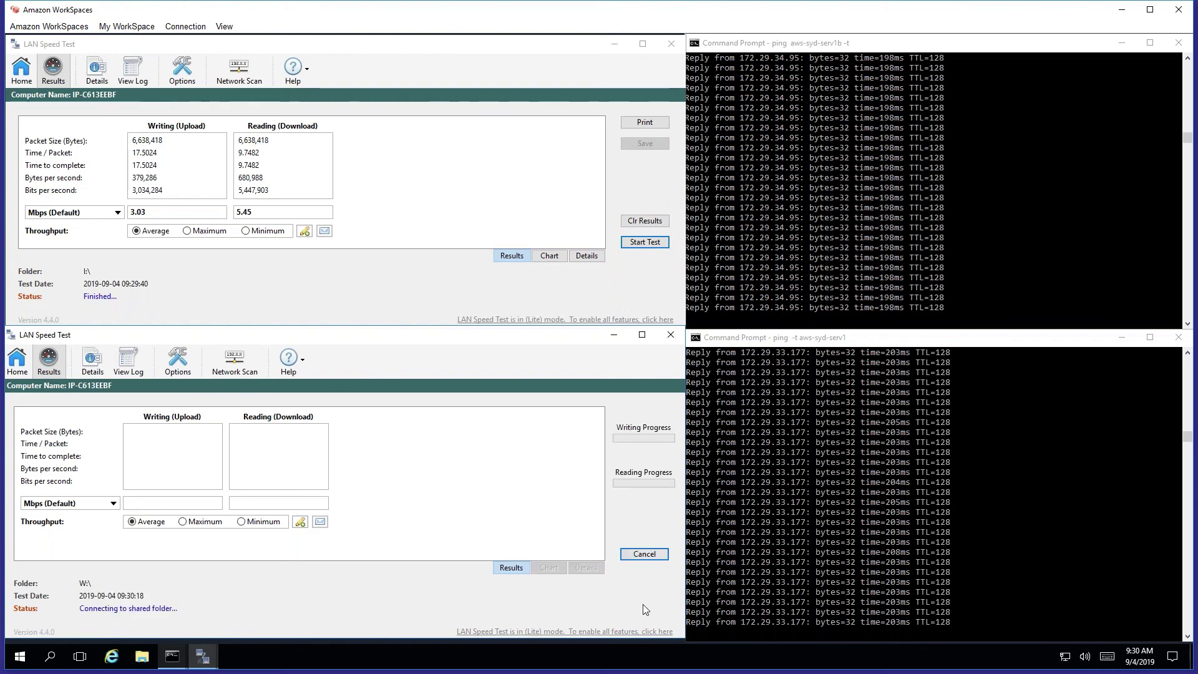